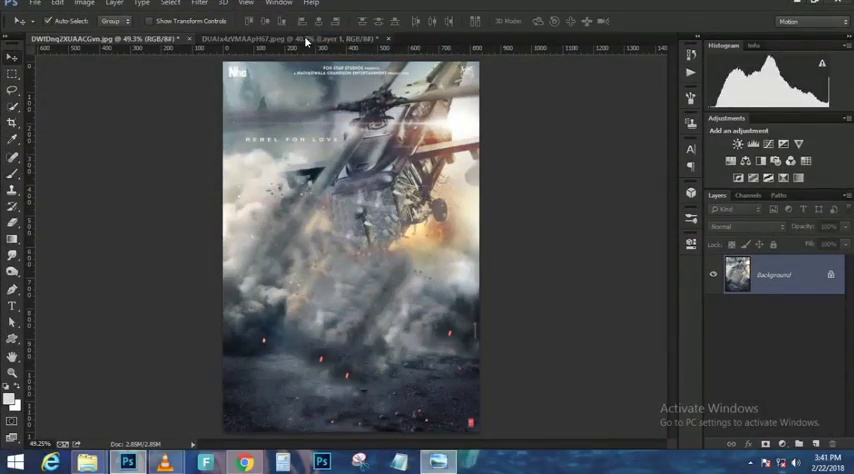
# - Drag the soldier layer onto the helicopter poster and scale it down to stand mid-poster
pyautogui.click(300, 38)
pyautogui.moveTo(350, 270); pyautogui.dragTo(177, 31)
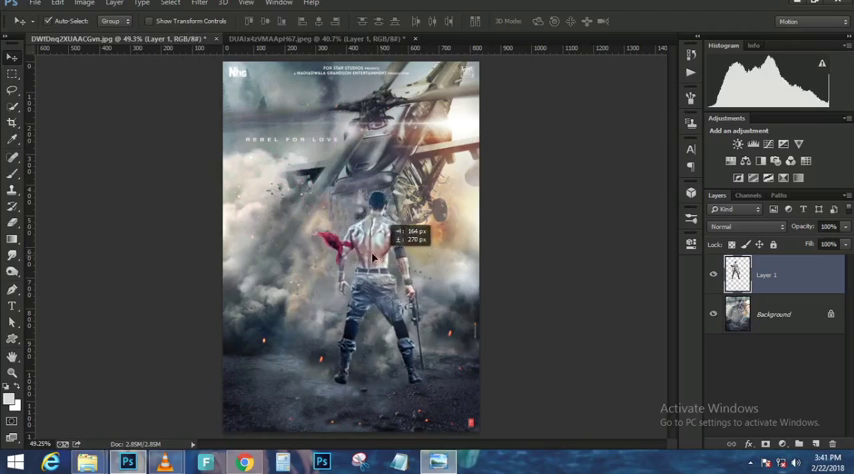
pyautogui.moveTo(171, 34)
pyautogui.mouseDown()
pyautogui.moveTo(353, 265)
pyautogui.moveTo(367, 260)
pyautogui.mouseUp()
pyautogui.hotkey('ctrl', 't')
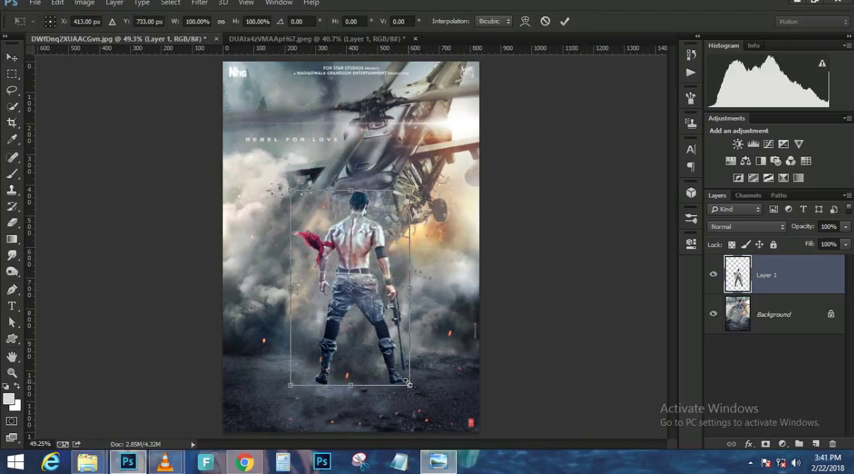
pyautogui.moveTo(409, 383); pyautogui.dragTo(400, 372)
pyautogui.press('Return')
pyautogui.scroll(1, 155, 75)
# - Puppet-warp the soldier's legs with pins, pulling the boots into a wider stance
pyautogui.click(57, 4)
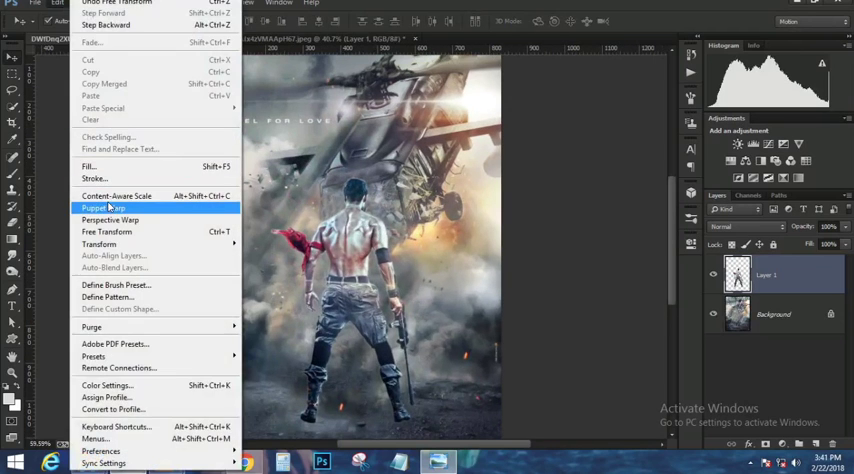
pyautogui.click(100, 181)
pyautogui.scroll(2, 357, 340)
pyautogui.scroll(-1, 369, 237)
pyautogui.click(304, 317)
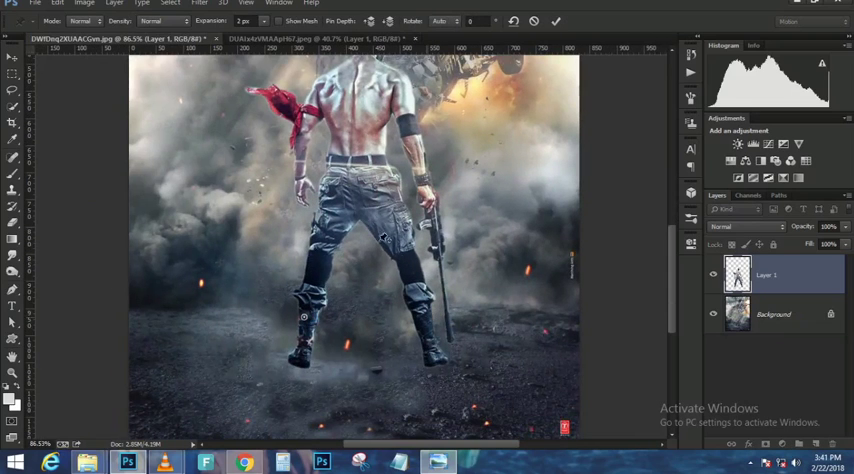
pyautogui.moveTo(305, 317); pyautogui.dragTo(312, 316)
pyautogui.moveTo(426, 318); pyautogui.dragTo(407, 318)
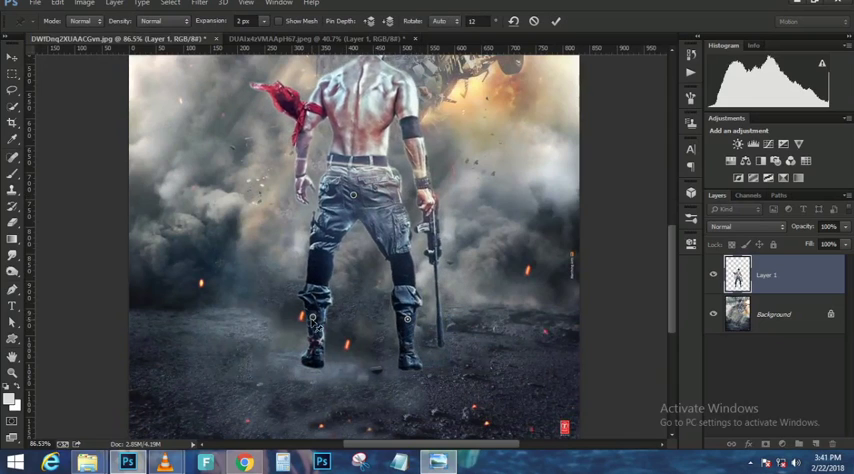
pyautogui.moveTo(313, 322); pyautogui.dragTo(322, 328)
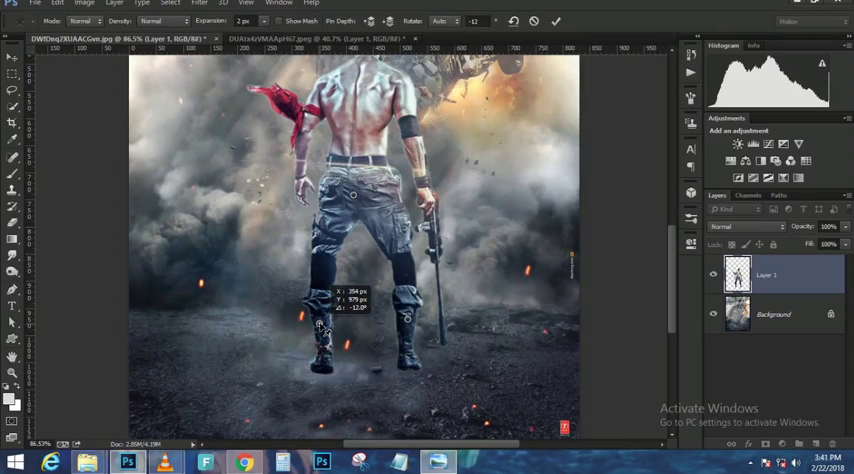
pyautogui.click(556, 24)
pyautogui.scroll(-3, 323, 225)
pyautogui.scroll(1, 323, 225)
# - Duplicate the soldier layer and make the lower copy a semi-transparent black silhouette
pyautogui.hotkey('ctrl', 'j')
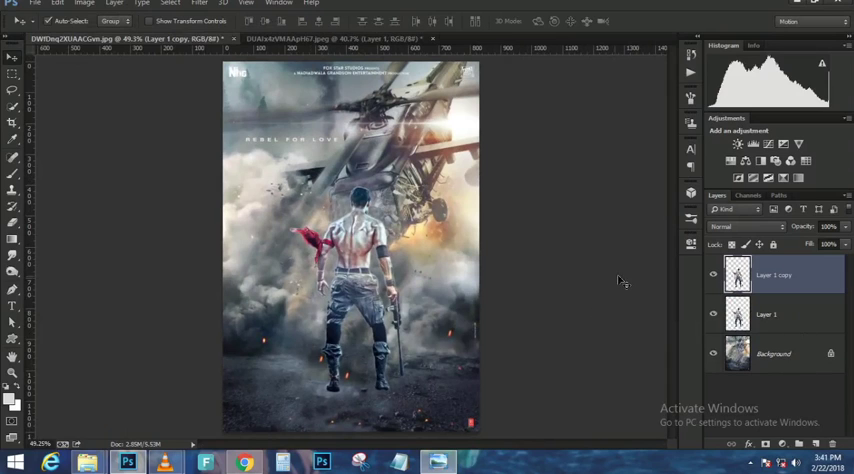
pyautogui.click(735, 314)
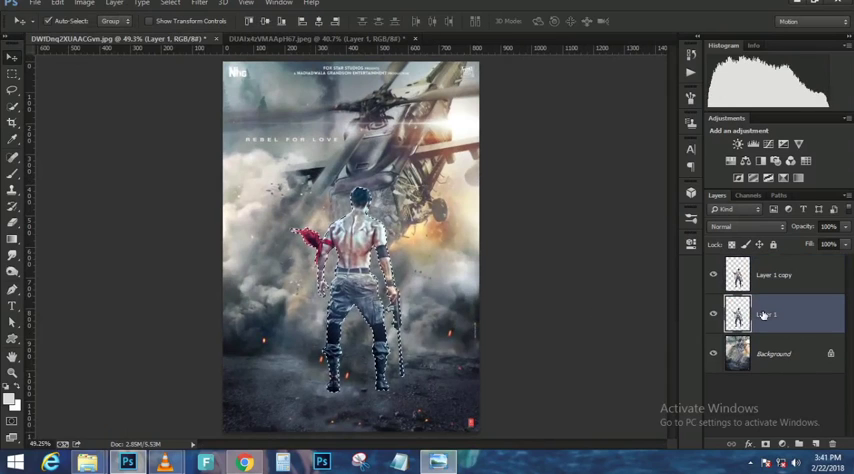
pyautogui.click(6, 411)
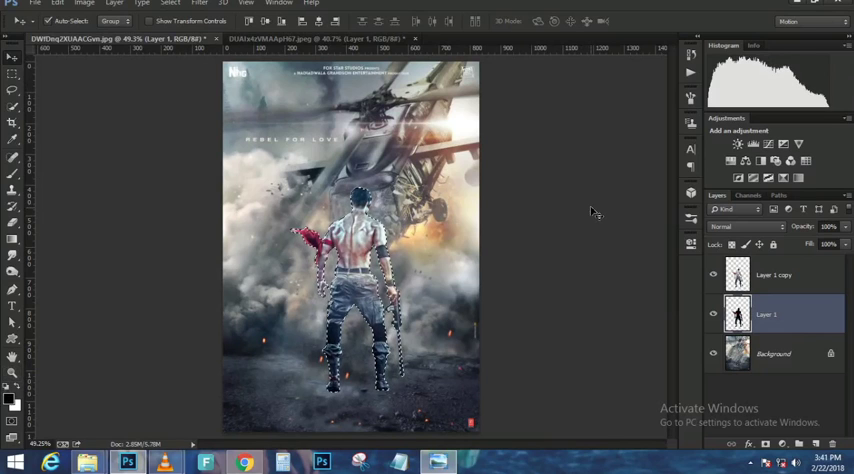
pyautogui.hotkey('alt', 'BackSpace')
pyautogui.hotkey('ctrl', 'd')
pyautogui.moveTo(805, 226); pyautogui.dragTo(797, 226)
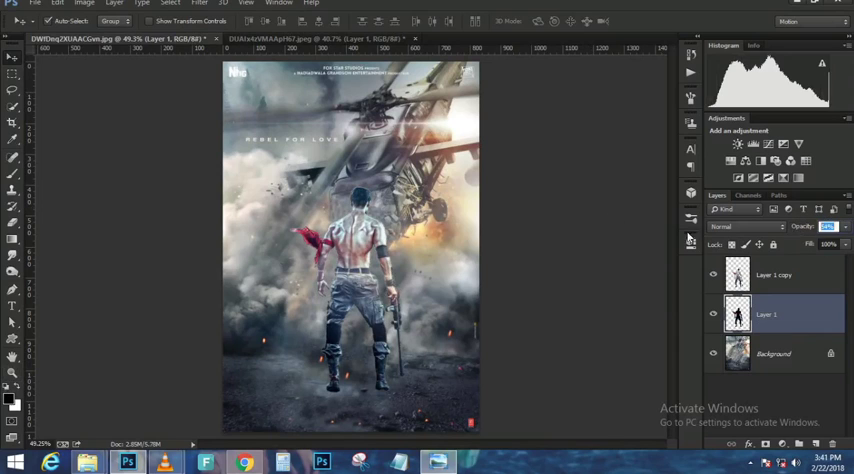
# - Skew the black silhouette flat across the ground beneath the boots as a shadow
pyautogui.hotkey('ctrl', 't')
pyautogui.moveTo(355, 195)
pyautogui.mouseDown()
pyautogui.moveTo(266, 289)
pyautogui.moveTo(352, 212)
pyautogui.moveTo(257, 330)
pyautogui.moveTo(437, 437)
pyautogui.mouseUp()
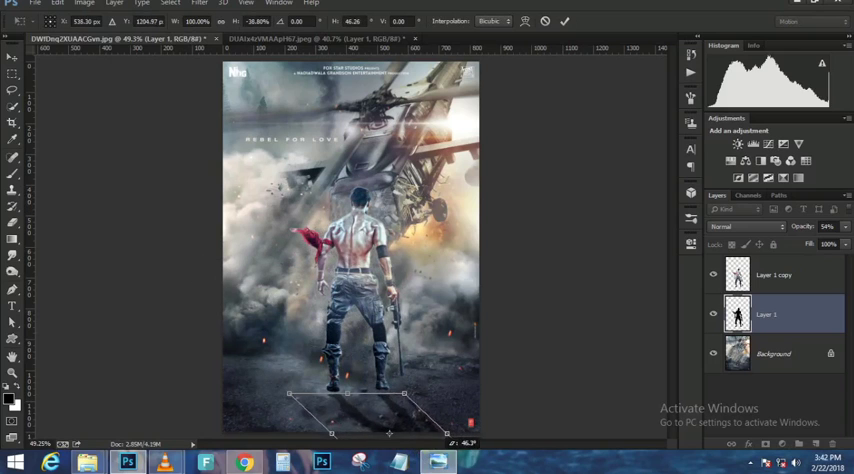
pyautogui.moveTo(437, 437); pyautogui.dragTo(423, 447)
pyautogui.scroll(-1, 408, 424)
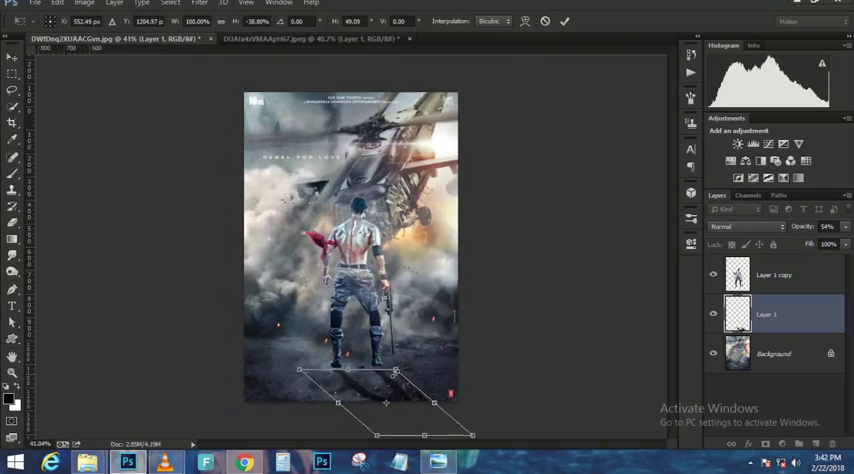
pyautogui.scroll(2, 410, 410)
pyautogui.moveTo(410, 408); pyautogui.dragTo(403, 394)
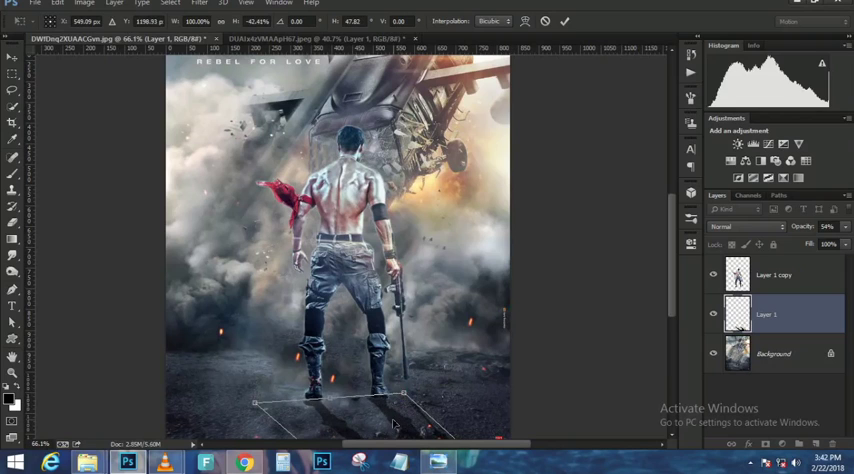
pyautogui.press('Return')
pyautogui.scroll(-4, 394, 425)
pyautogui.scroll(2, 344, 342)
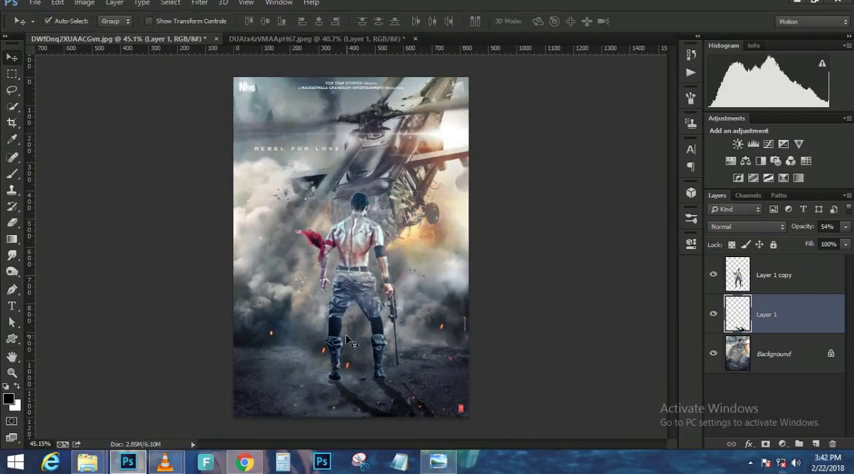
pyautogui.scroll(1, 347, 342)
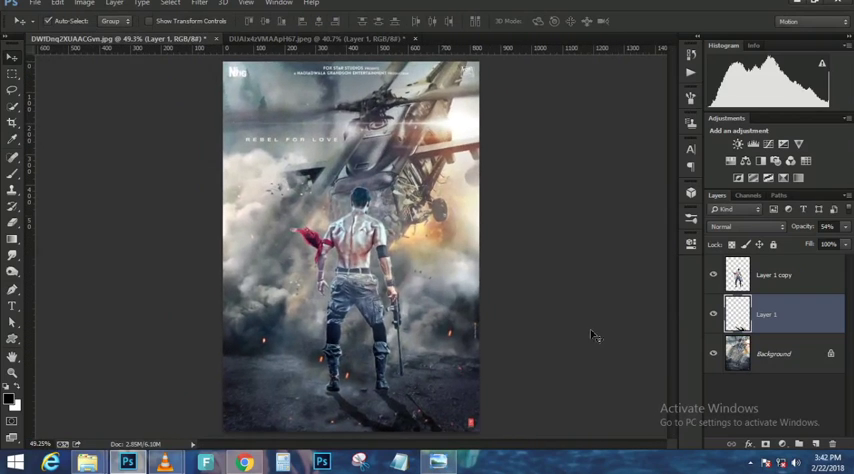
pyautogui.click(209, 4)
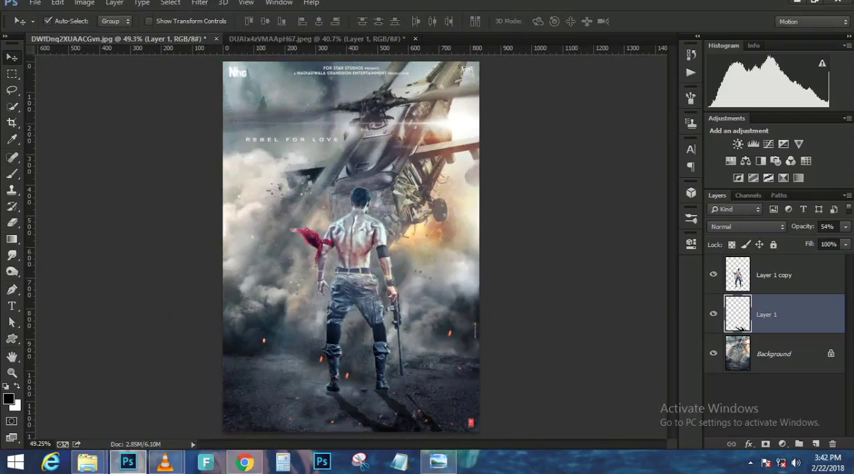
pyautogui.scroll(1, 355, 410)
pyautogui.scroll(4, 355, 410)
pyautogui.hotkey('ctrl', '0')
# - Type BAAGHI on the poster, checking its spelling against the reference poster
pyautogui.click(438, 461)
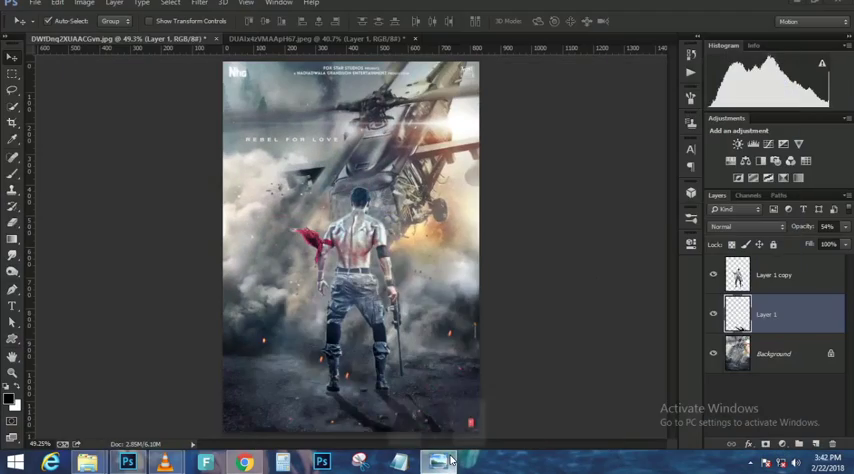
pyautogui.click(438, 461)
pyautogui.click(438, 461)
pyautogui.press('t')
pyautogui.click(535, 341)
pyautogui.write('BAAGI')
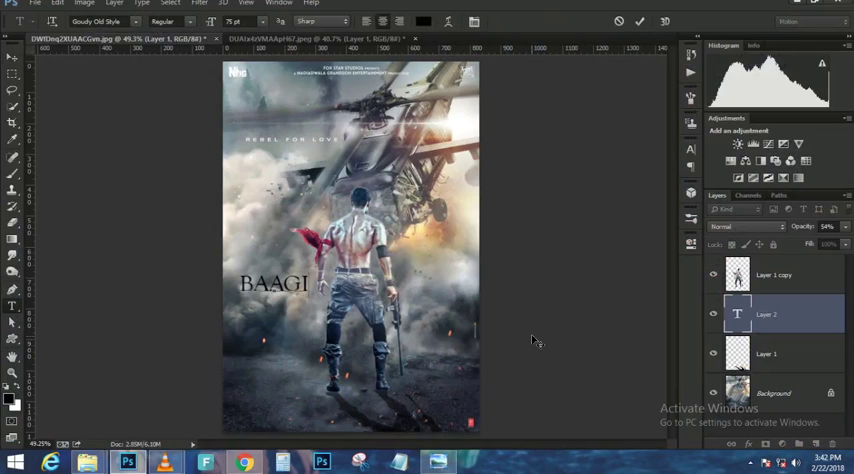
pyautogui.click(434, 463)
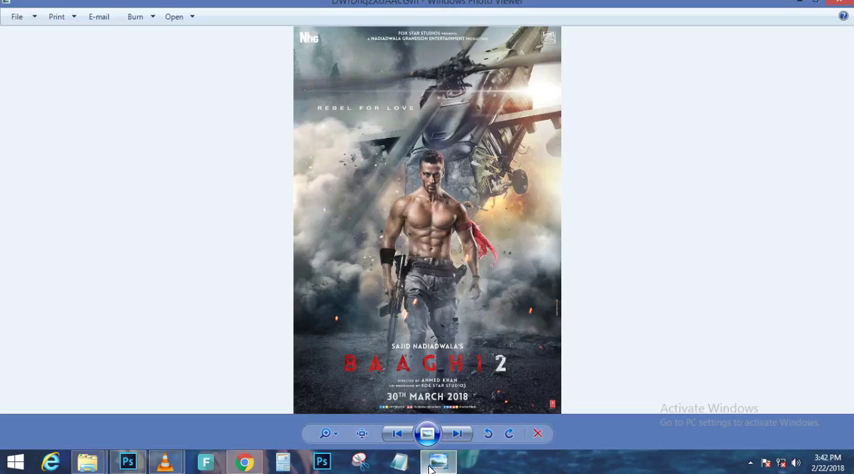
pyautogui.click(434, 463)
pyautogui.press('BackSpace')
pyautogui.write('HI')
# - Give the BAAGHI title a different font and move it to the poster's bottom
pyautogui.click(640, 22)
pyautogui.click(128, 22)
pyautogui.press('Up')
pyautogui.press('Return')
pyautogui.moveTo(283, 292); pyautogui.dragTo(373, 378)
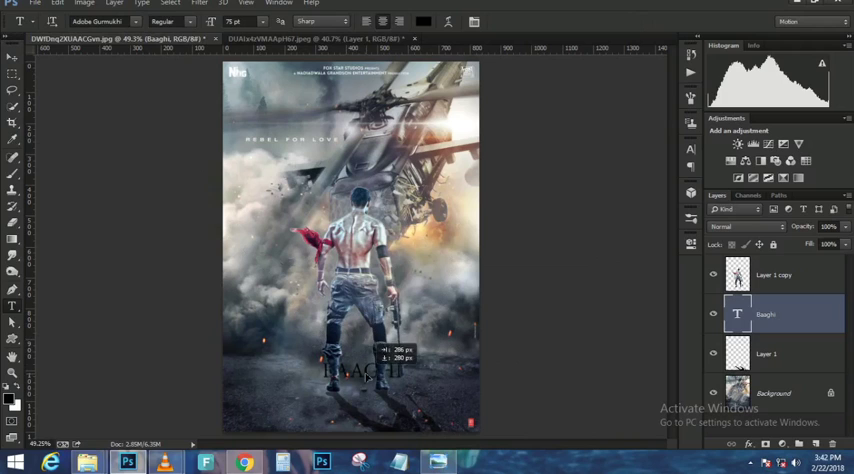
# - Move the Baaghi text layer above the soldier layers and set its font to Lao UI
pyautogui.click(780, 342)
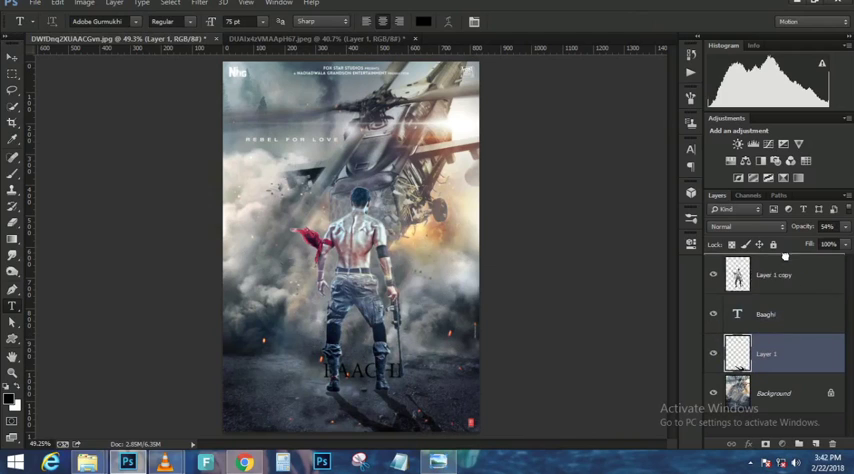
pyautogui.moveTo(785, 325); pyautogui.dragTo(785, 268)
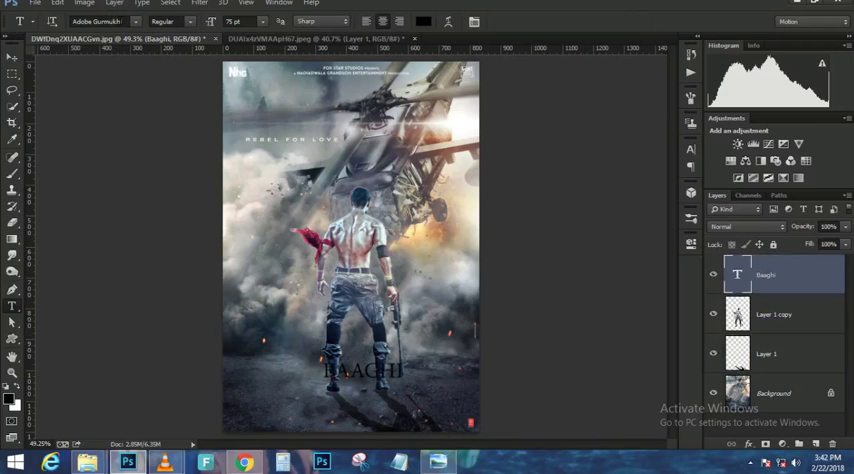
pyautogui.click(100, 21)
pyautogui.press('Down')
pyautogui.press('Down')
pyautogui.press('Down')
pyautogui.press('Down')
pyautogui.press('Down')
pyautogui.press('Down')
pyautogui.press('Down')
pyautogui.press('Down')
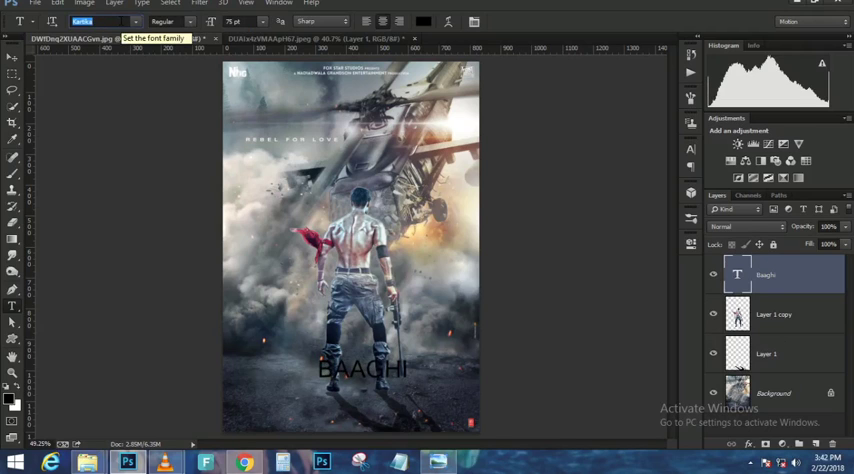
pyautogui.press('Down')
pyautogui.press('Down')
pyautogui.press('Down')
pyautogui.press('Down')
pyautogui.press('Down')
pyautogui.press('Down')
pyautogui.click(134, 21)
pyautogui.scroll(-5, 218, 341)
pyautogui.scroll(-5, 219, 338)
pyautogui.scroll(-5, 220, 338)
pyautogui.scroll(-5, 225, 320)
pyautogui.scroll(-3, 234, 299)
pyautogui.scroll(-3, 236, 298)
pyautogui.scroll(-3, 238, 298)
pyautogui.scroll(-3, 240, 297)
pyautogui.scroll(-3, 240, 298)
pyautogui.scroll(-3, 240, 298)
pyautogui.scroll(-3, 240, 298)
pyautogui.scroll(-3, 242, 281)
pyautogui.scroll(3, 242, 281)
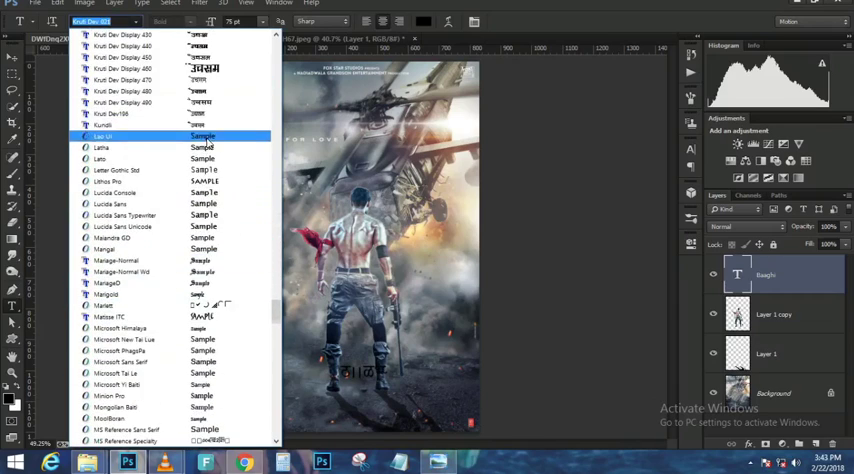
pyautogui.click(145, 137)
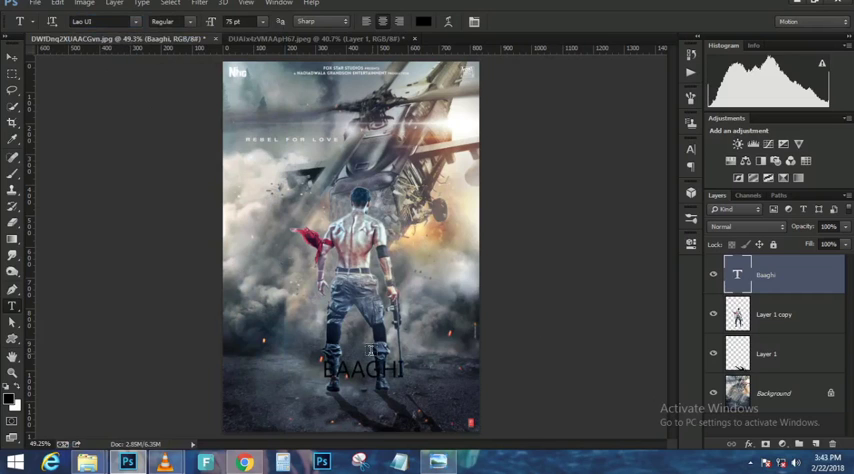
pyautogui.scroll(2, 375, 358)
# - Enlarge BAAGHI to 101 pt and switch its font to Letter Gothic Std
pyautogui.hotkey('ctrl', 't')
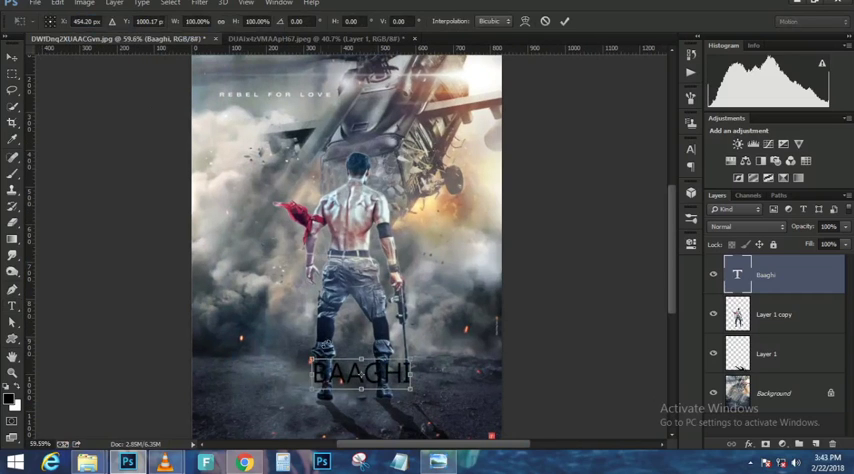
pyautogui.press('Return')
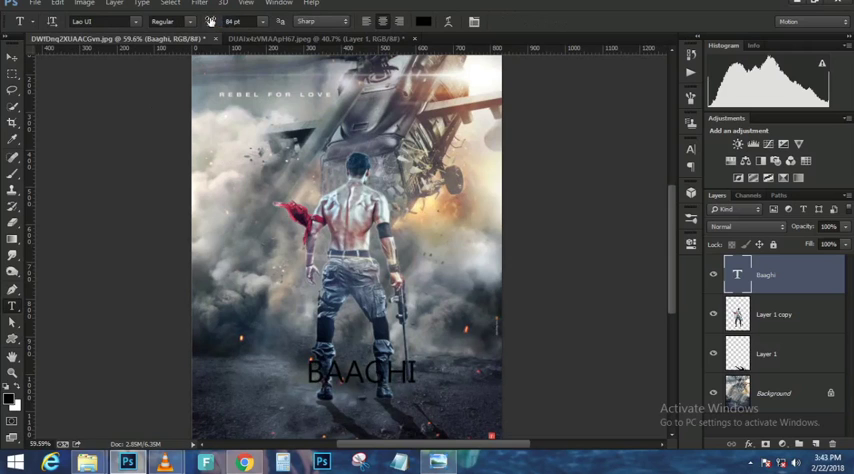
pyautogui.moveTo(210, 21); pyautogui.dragTo(235, 21)
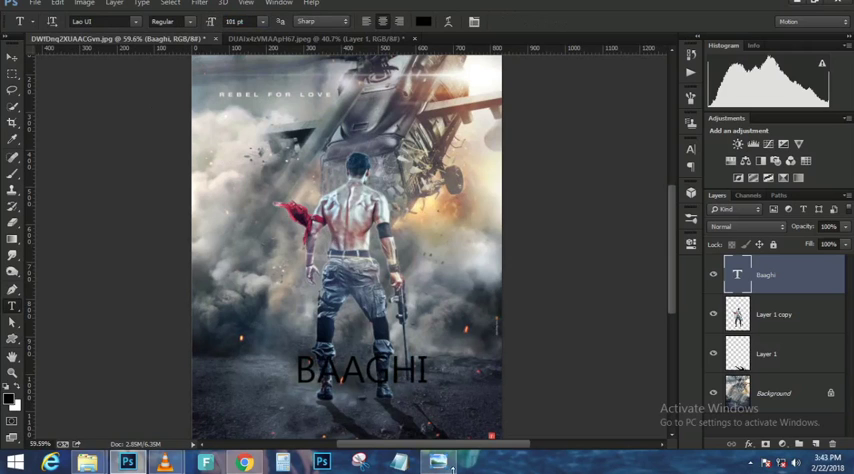
pyautogui.click(440, 463)
pyautogui.click(445, 466)
pyautogui.click(100, 21)
pyautogui.press('Down')
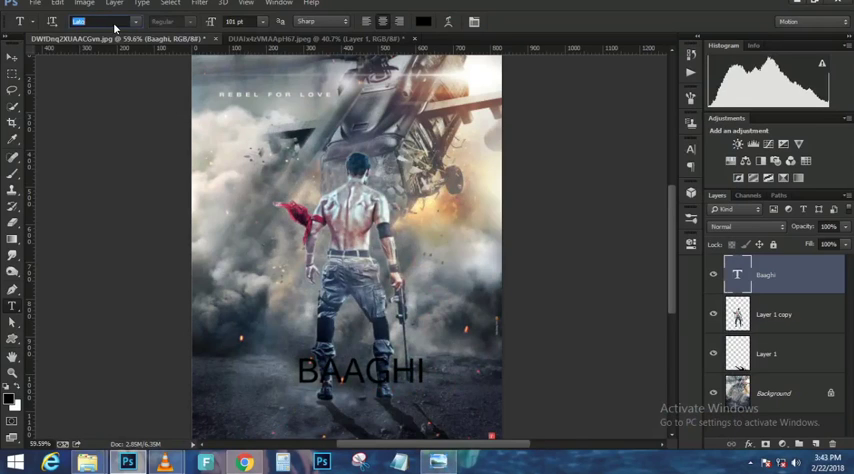
pyautogui.press('Down')
pyautogui.press('Return')
# - Make BAAGHI faux bold with wider tracking (120) and nudge it slightly left and down
pyautogui.click(691, 149)
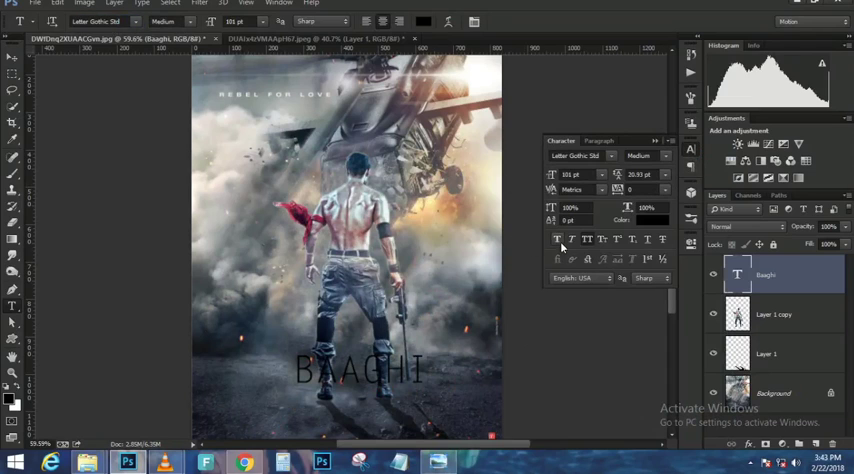
pyautogui.click(558, 241)
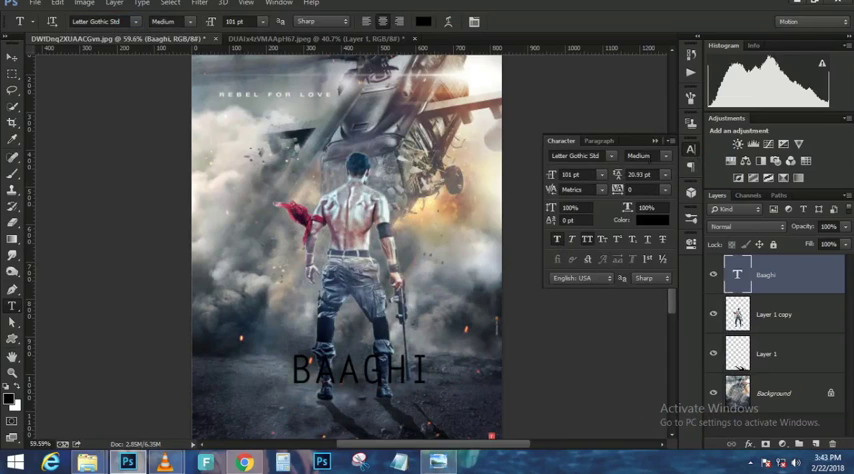
pyautogui.moveTo(617, 192); pyautogui.dragTo(620, 190)
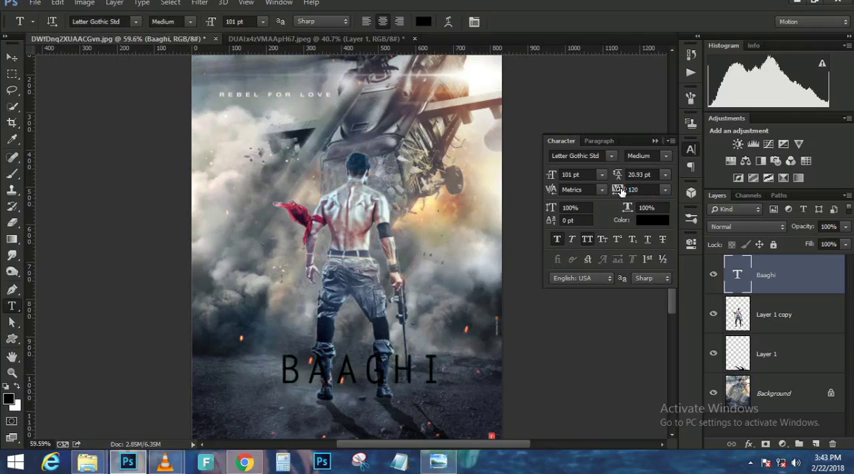
pyautogui.click(654, 141)
pyautogui.scroll(5, 441, 325)
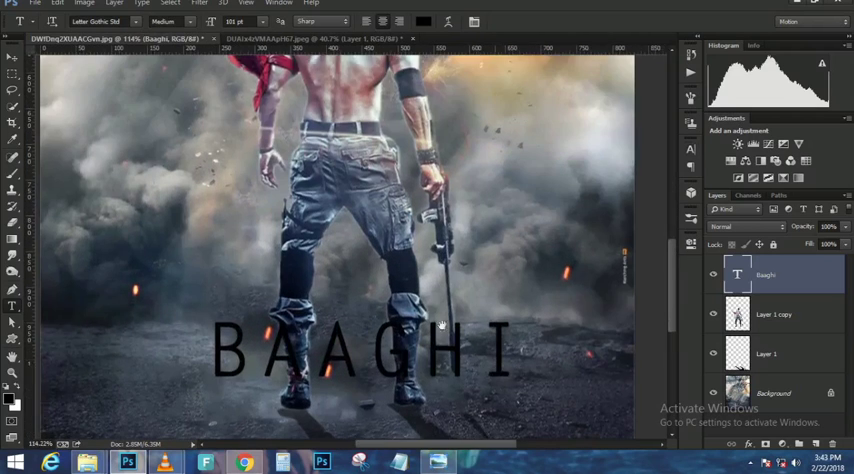
pyautogui.scroll(-2, 441, 325)
pyautogui.moveTo(384, 291); pyautogui.dragTo(373, 299)
pyautogui.click(423, 21)
# - Colour the BAAGHI title red (ff0000) after briefly trying white
pyautogui.click(586, 34)
pyautogui.moveTo(609, 49); pyautogui.dragTo(571, 31)
pyautogui.click(842, 25)
pyautogui.hotkey('ctrl', '0')
pyautogui.click(437, 462)
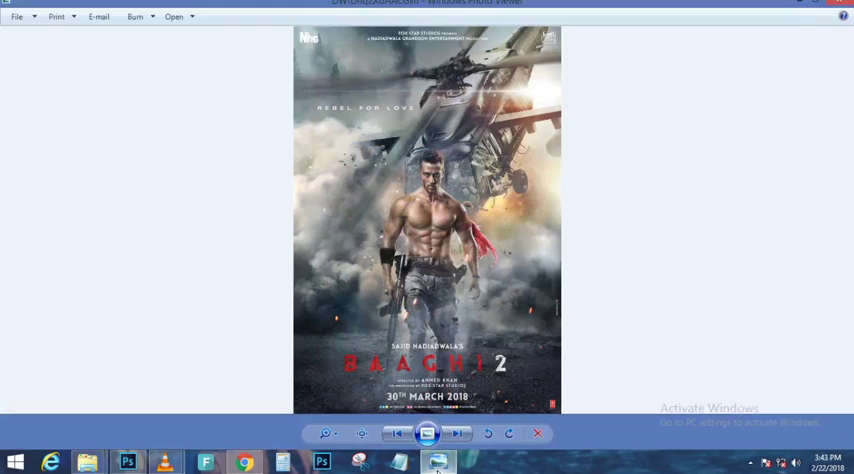
pyautogui.click(437, 466)
pyautogui.click(420, 22)
pyautogui.write('ff0000')
pyautogui.moveTo(743, 17)
pyautogui.mouseDown()
pyautogui.moveTo(597, 53)
pyautogui.moveTo(540, 103)
pyautogui.mouseUp()
pyautogui.click(561, 111)
# - Duplicate the Baaghi text layer and enlarge the copy slightly
pyautogui.hotkey('ctrl', 'j')
pyautogui.hotkey('ctrl', 't')
pyautogui.scroll(3, 364, 412)
pyautogui.scroll(2, 364, 412)
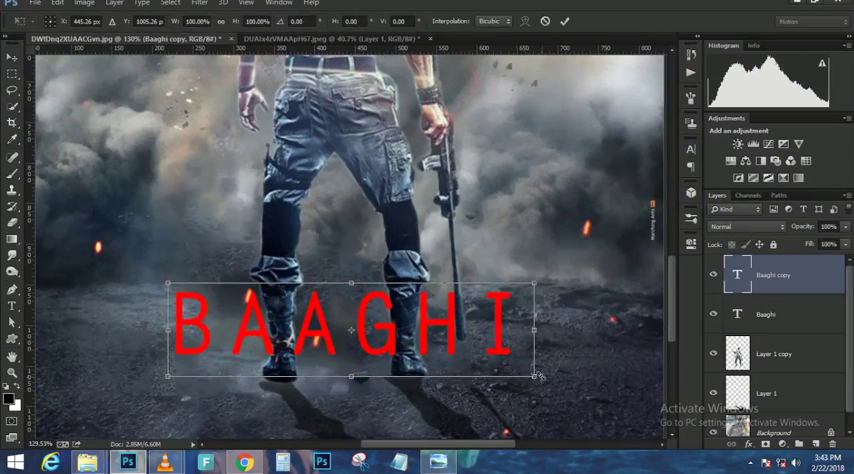
pyautogui.moveTo(537, 375); pyautogui.dragTo(538, 377)
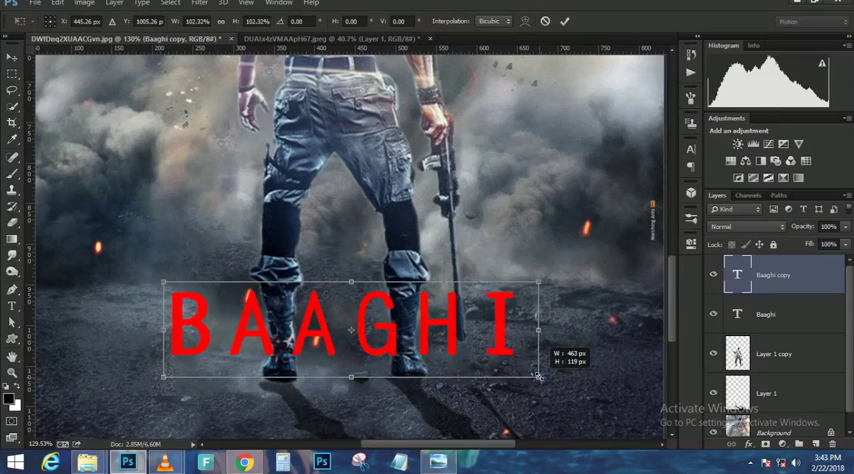
pyautogui.press('Return')
pyautogui.scroll(-5, 366, 330)
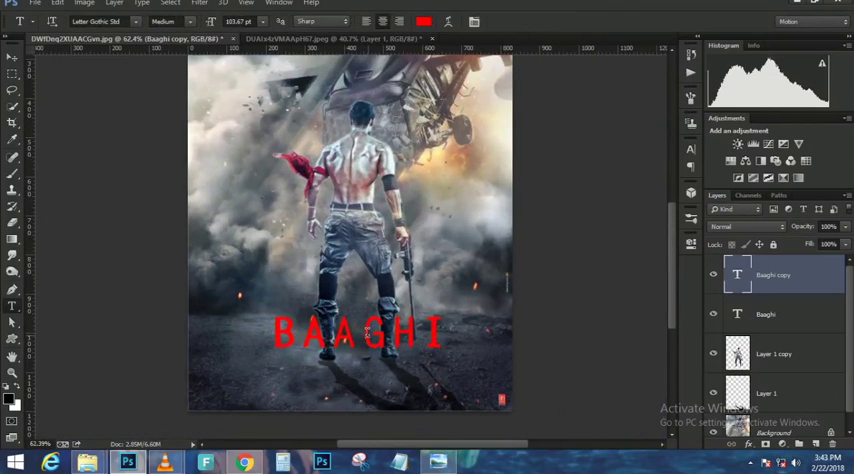
pyautogui.scroll(-2, 376, 340)
pyautogui.click(445, 461)
pyautogui.click(447, 461)
# - Set the Baaghi titles to tracking 130 and 130% horizontal scale
pyautogui.keyDown('shift'); pyautogui.click(793, 309); pyautogui.keyUp('shift')
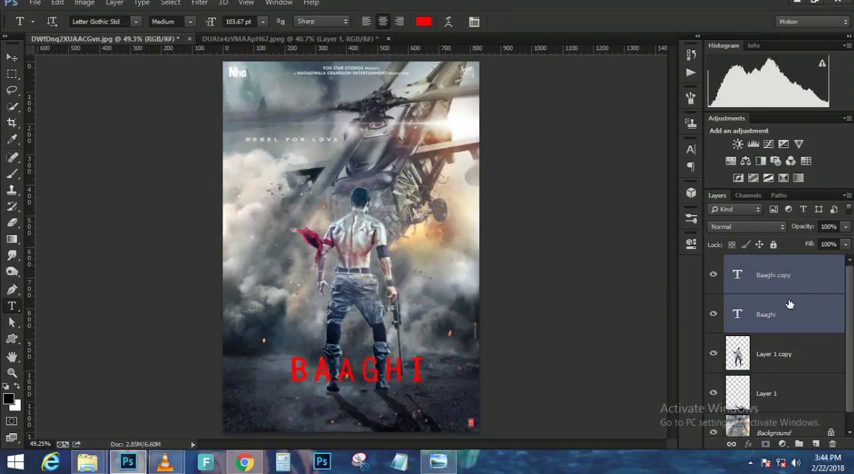
pyautogui.click(771, 272)
pyautogui.click(690, 148)
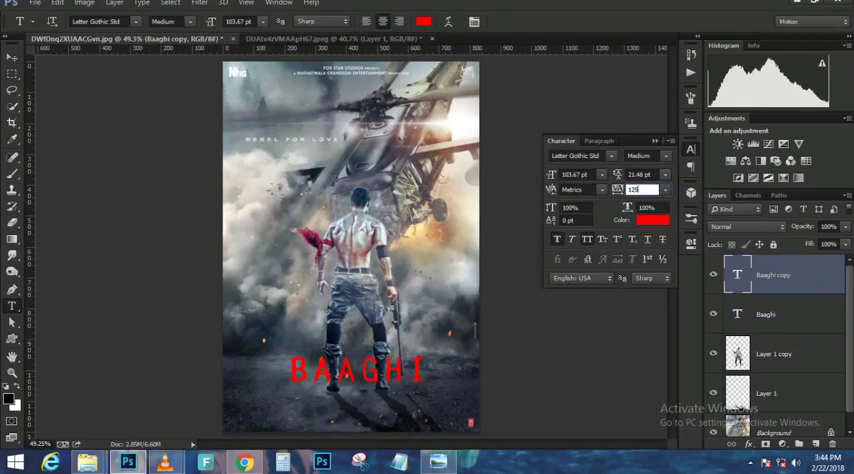
pyautogui.press('Return')
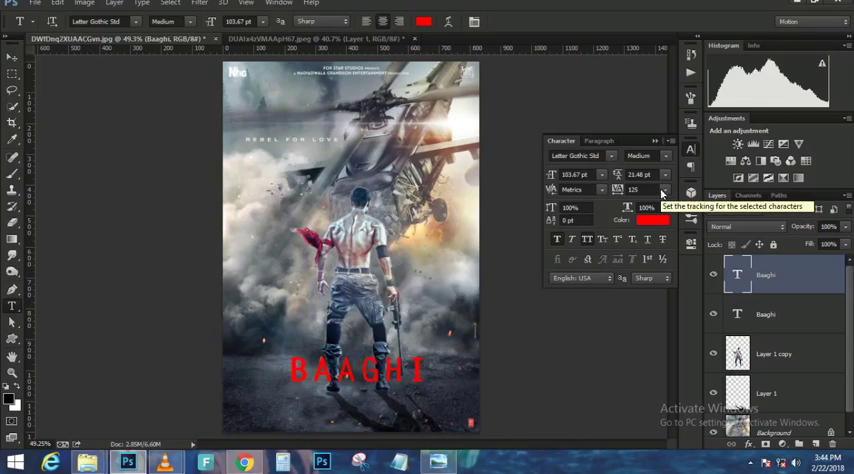
pyautogui.click(620, 190)
pyautogui.write('130')
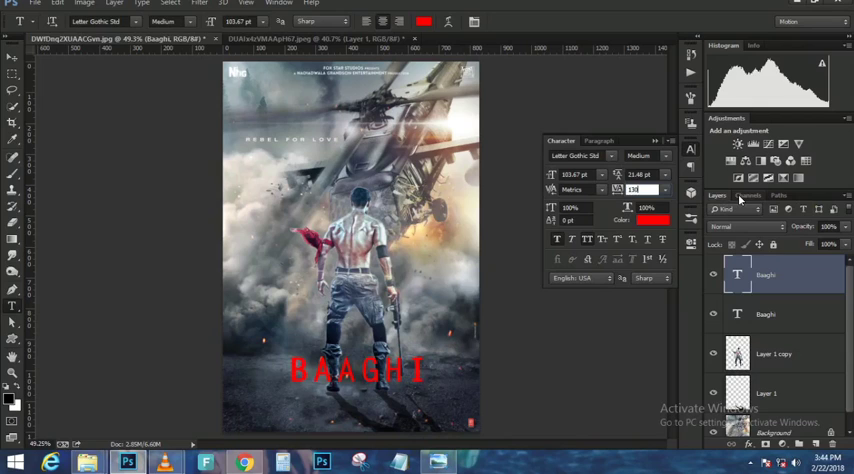
pyautogui.press('Return')
pyautogui.click(786, 316)
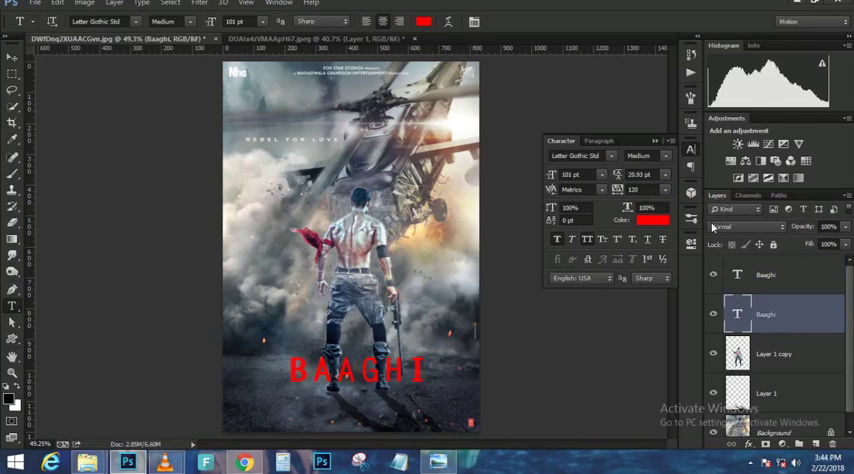
pyautogui.click(648, 207)
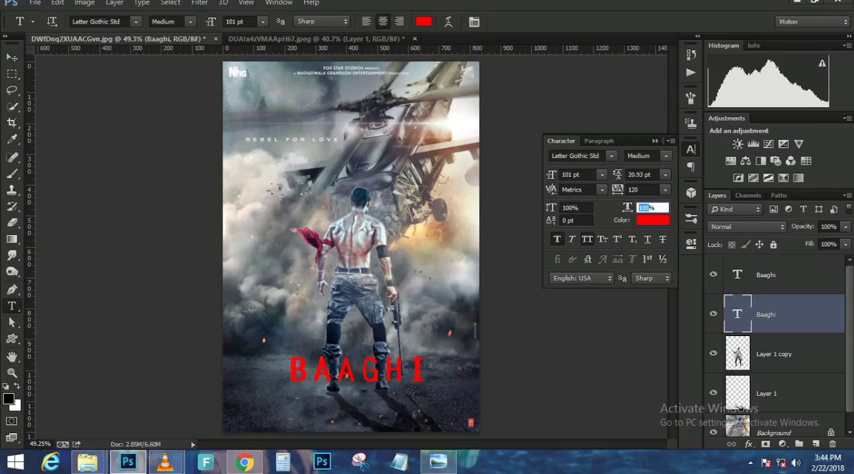
pyautogui.write('130')
pyautogui.press('Return')
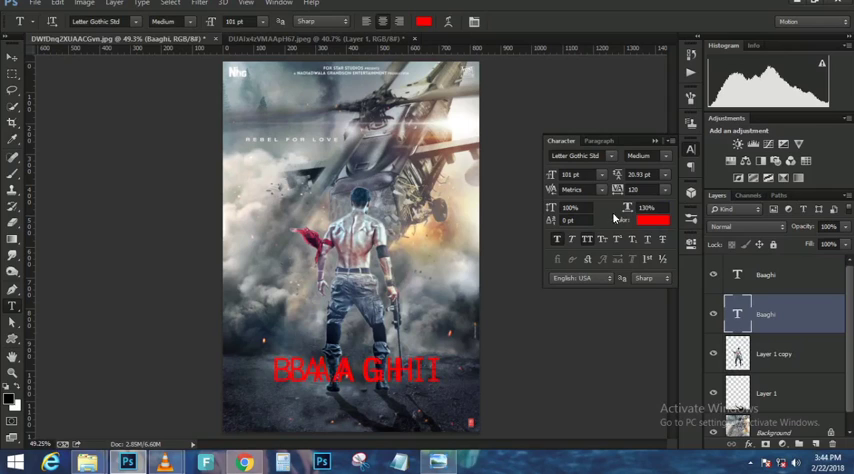
# - Toggle the second Baaghi layer's visibility and hide the top Baaghi layer
pyautogui.click(712, 314)
pyautogui.click(778, 281)
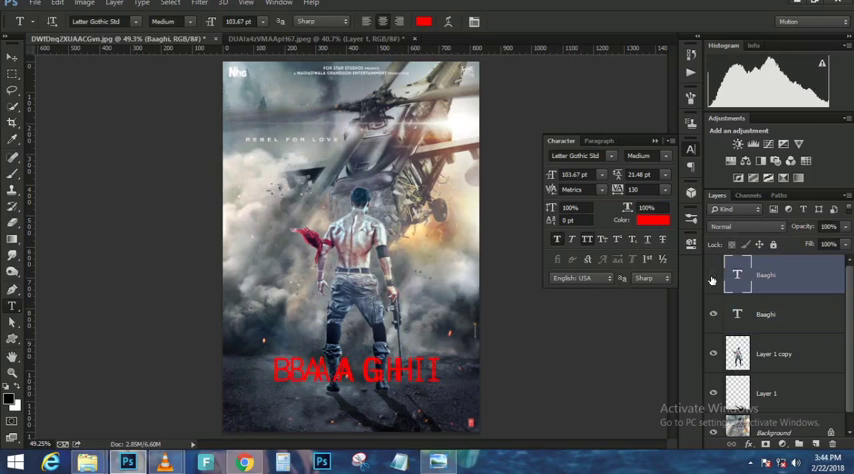
pyautogui.click(712, 280)
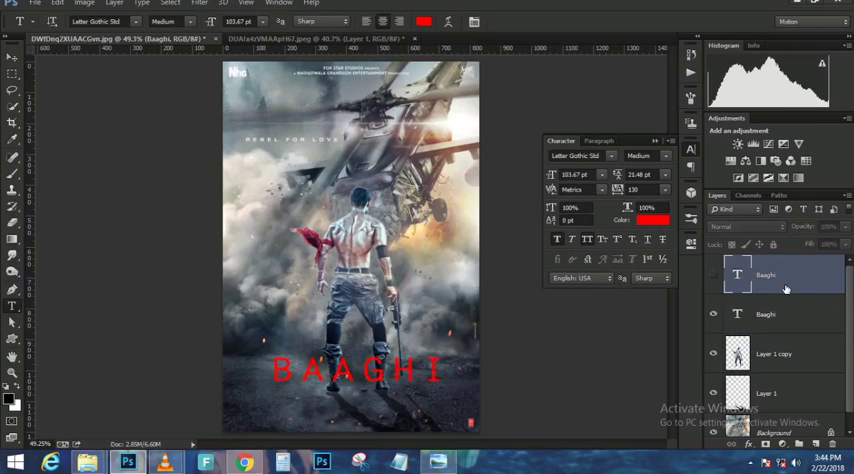
# - Delete the hidden top Baaghi layer, then duplicate the title and enlarge the copy slightly
pyautogui.press('Delete')
pyautogui.hotkey('ctrl', 'j')
pyautogui.hotkey('ctrl', 't')
pyautogui.scroll(3, 373, 395)
pyautogui.moveTo(494, 377); pyautogui.dragTo(495, 382)
pyautogui.press('Return')
# - Nudge both Baaghi layers left together and close the Character panel
pyautogui.keyDown('shift'); pyautogui.click(765, 316); pyautogui.keyUp('shift')
pyautogui.press('v')
pyautogui.hotkey('shift', 'Left')
pyautogui.hotkey('shift', 'Left')
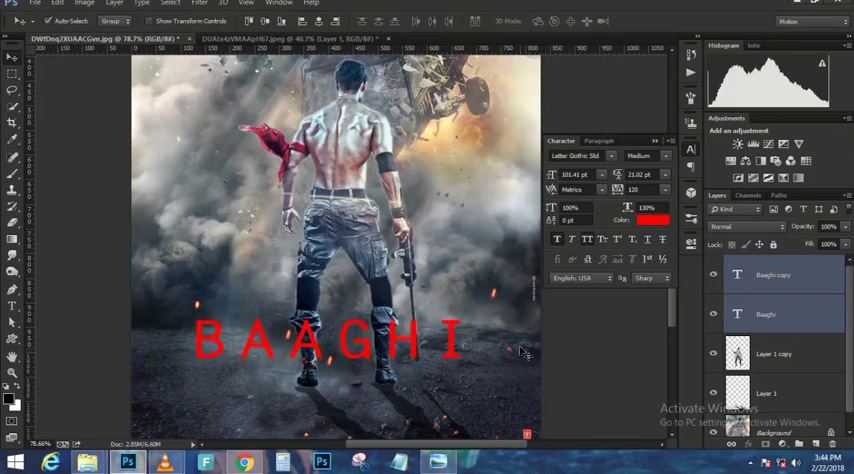
pyautogui.scroll(-3, 368, 350)
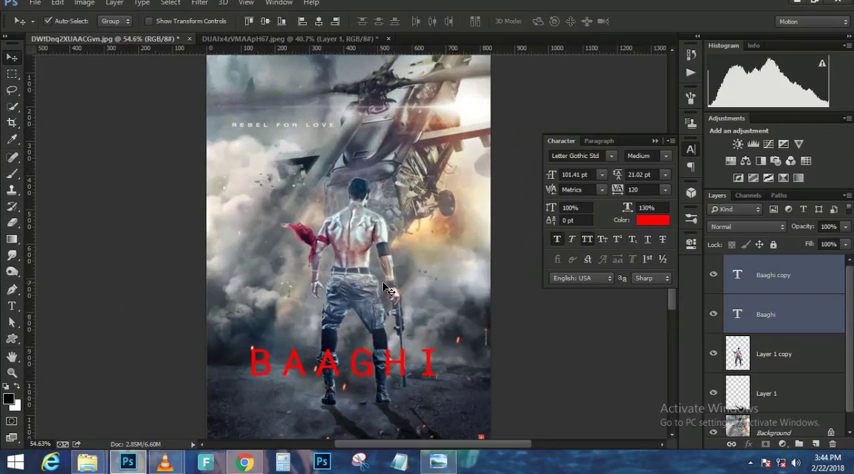
pyautogui.scroll(1, 547, 342)
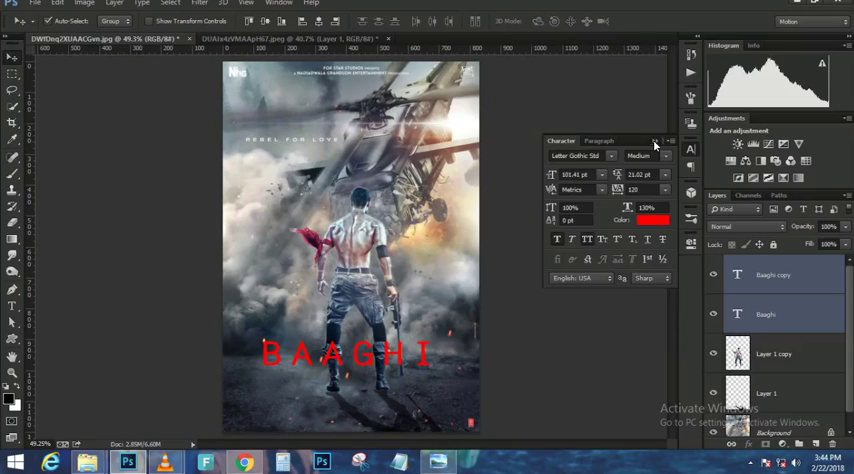
pyautogui.click(690, 148)
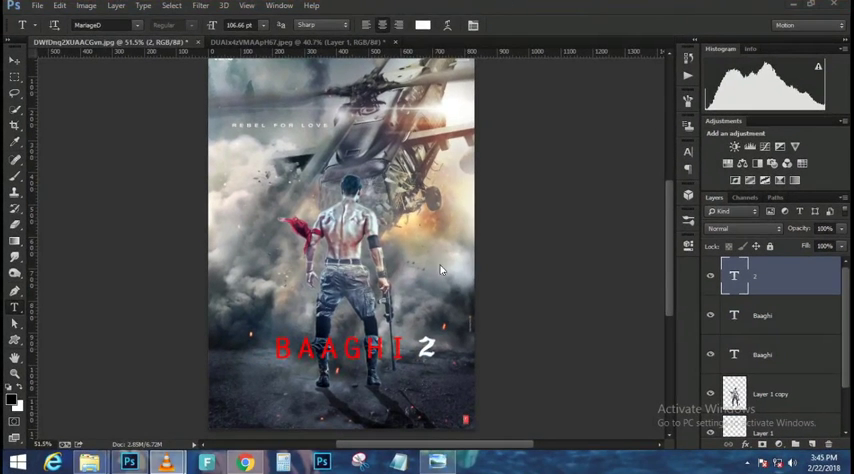
# - Bring the original Baaghi 2 poster forward in Photo Viewer for reference
pyautogui.click(437, 462)
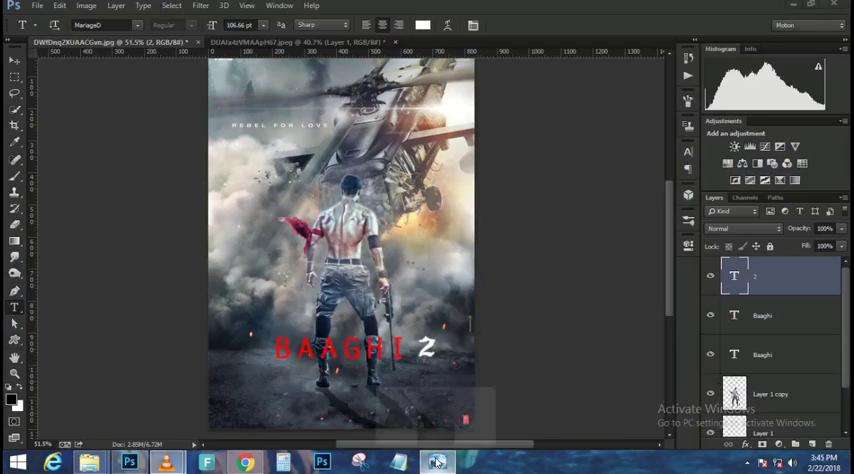
pyautogui.click(437, 462)
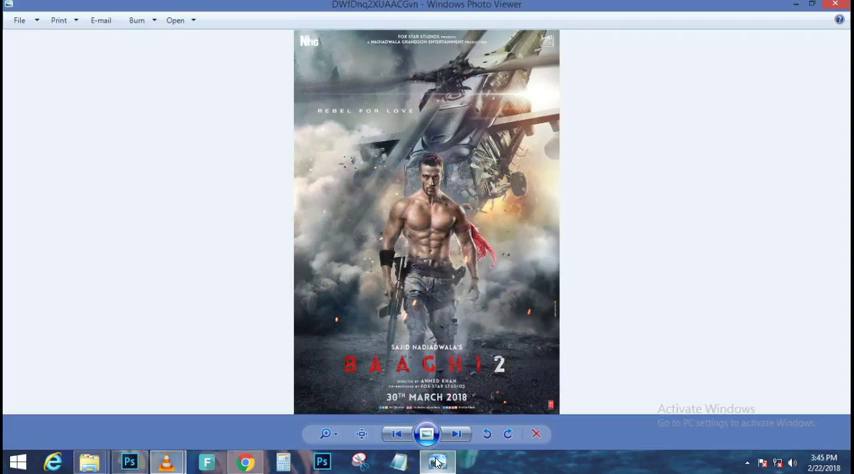
pyautogui.scroll(1, 400, 360)
pyautogui.scroll(1, 400, 360)
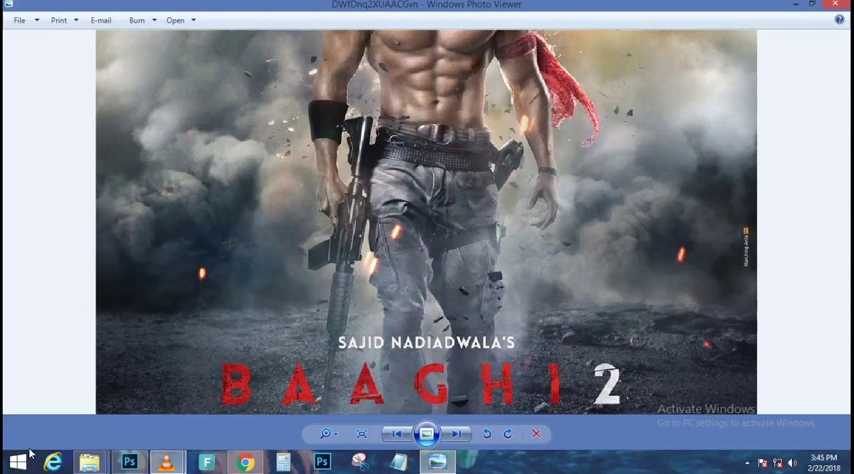
# - Type the four poster credits in Notepad, ending with 30TH MARCH 2018, and select the first line
pyautogui.click(399, 462)
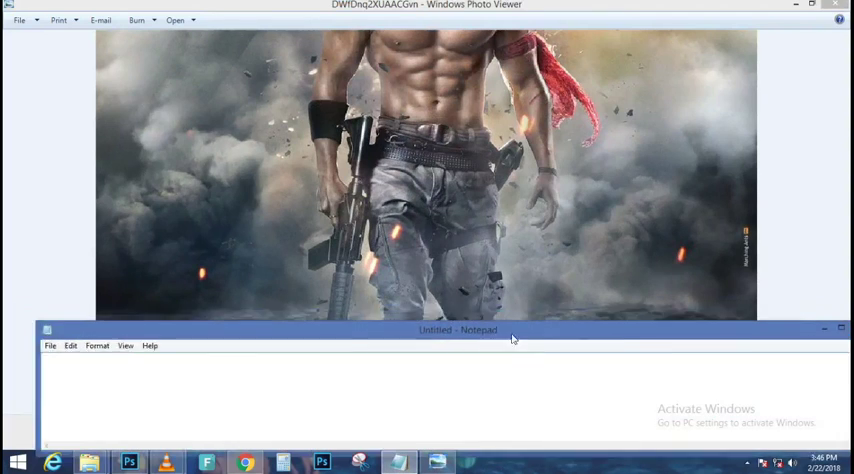
pyautogui.moveTo(490, 334); pyautogui.dragTo(552, 165)
pyautogui.write('S')
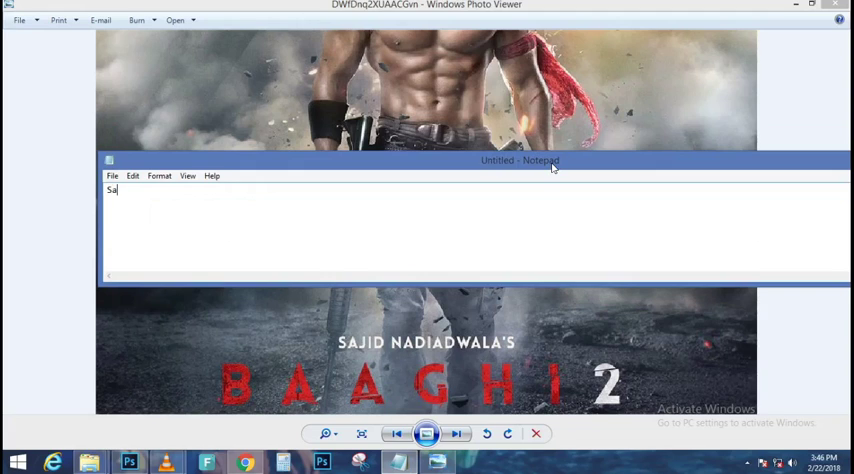
pyautogui.write('AJID nADIAD')
pyautogui.press('BackSpace')
pyautogui.press('BackSpace')
pyautogui.press('BackSpace')
pyautogui.write("NADIADWALA'S")
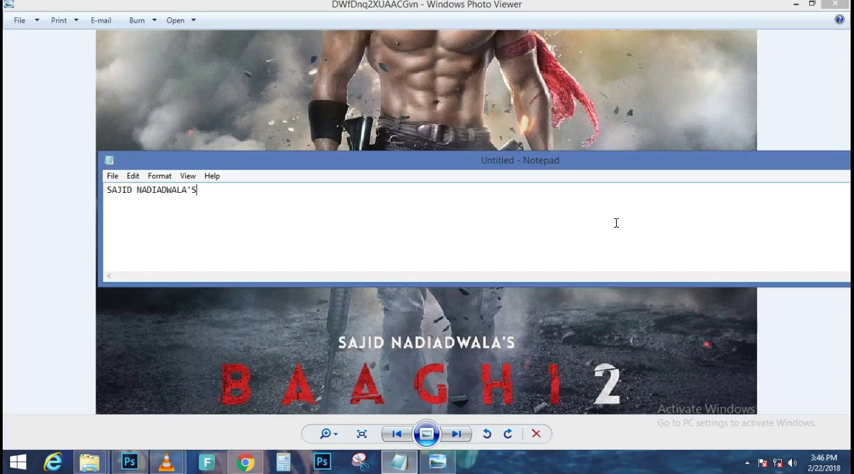
pyautogui.moveTo(581, 299); pyautogui.dragTo(581, 203)
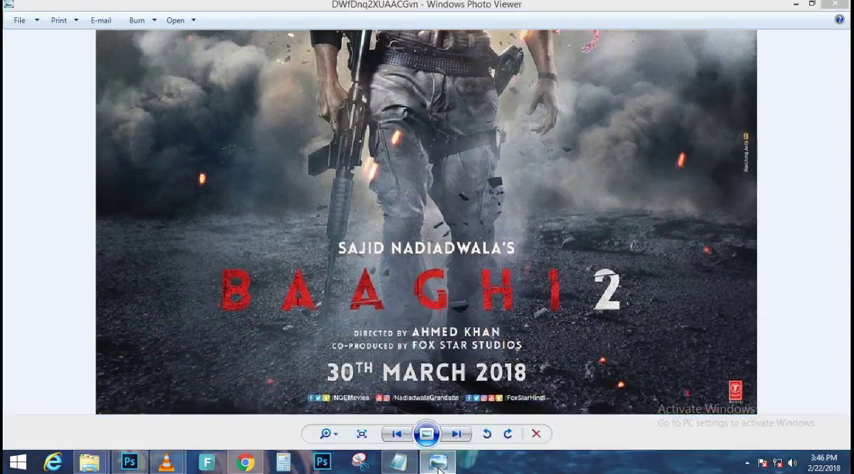
pyautogui.click(436, 460)
pyautogui.click(436, 460)
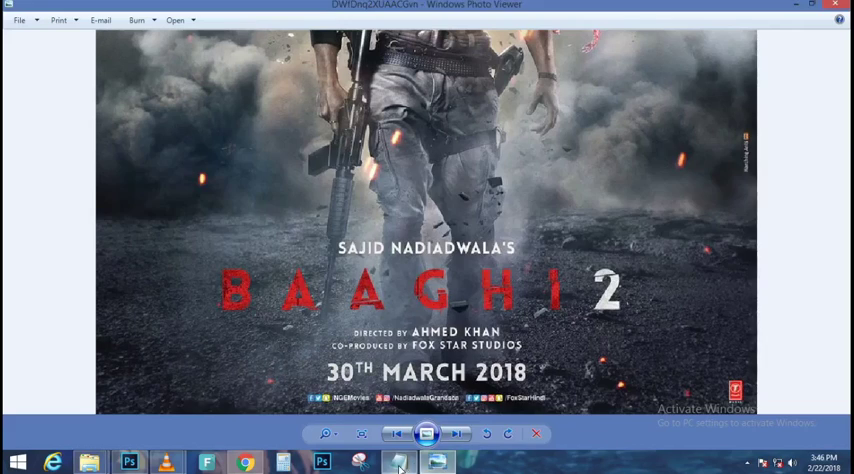
pyautogui.click(398, 460)
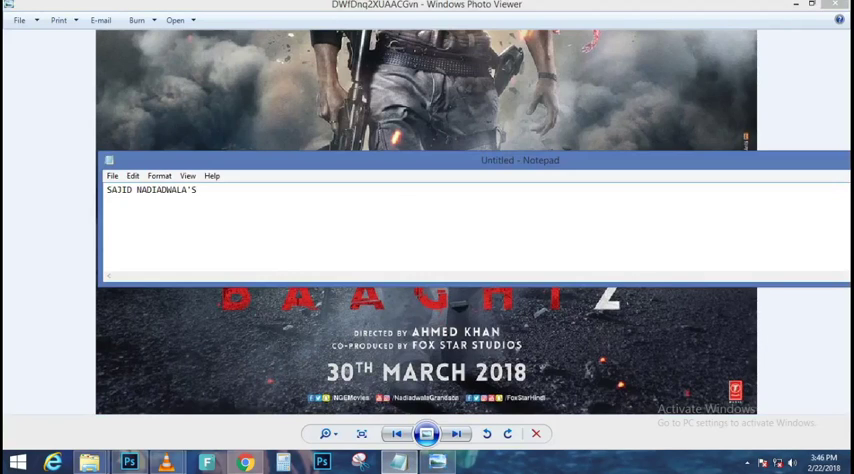
pyautogui.write('DIRECTED BY ')
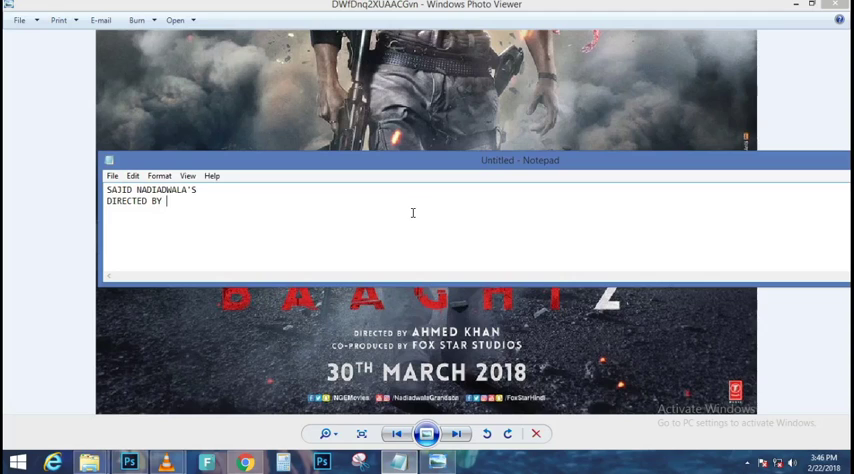
pyautogui.write('AHM')
pyautogui.write('ED KH')
pyautogui.write('AN ')
pyautogui.write('CO')
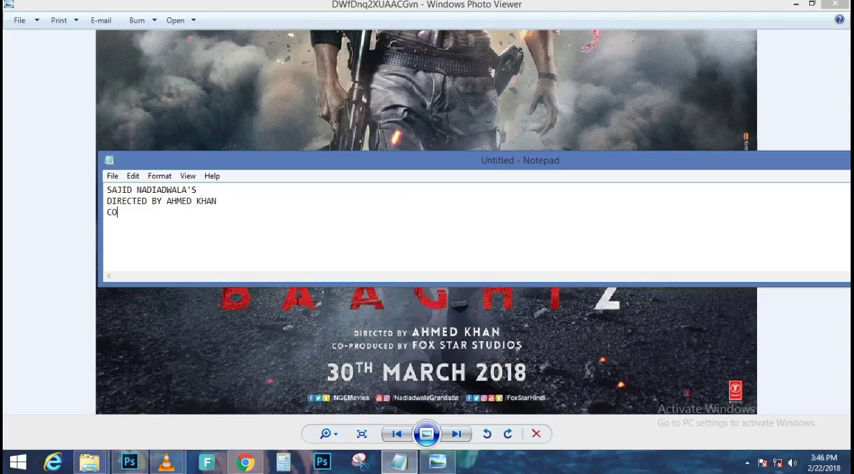
pyautogui.write('-PRODUCED')
pyautogui.write(' BY FOX STA')
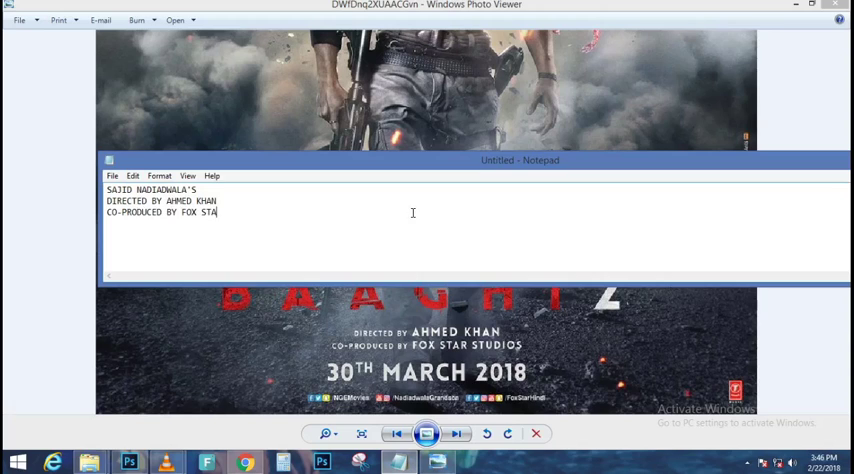
pyautogui.write('R ST')
pyautogui.write('UDIOS')
pyautogui.press('Return')
pyautogui.write('30TH MARC')
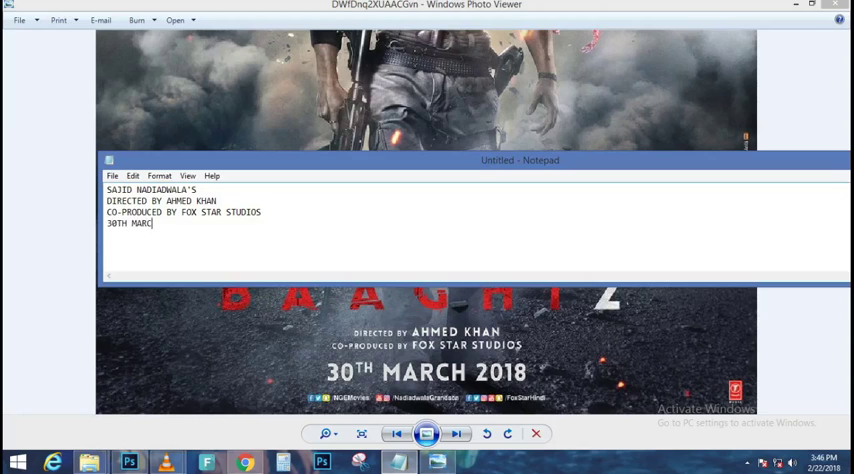
pyautogui.write('H 2018')
pyautogui.moveTo(198, 189); pyautogui.dragTo(106, 189)
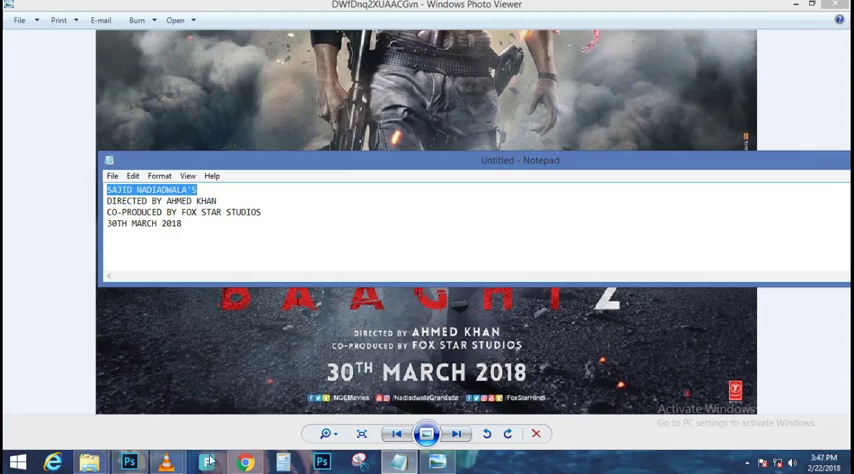
# - Paste SAJID NADIADWALA'S onto the poster, shrink it, and place it above BAAGHI 2
pyautogui.click(131, 463)
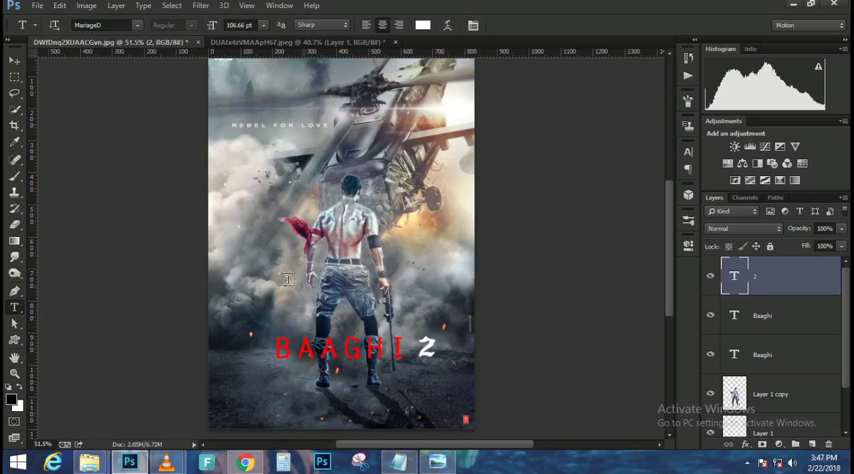
pyautogui.hotkey('ctrl', 'v')
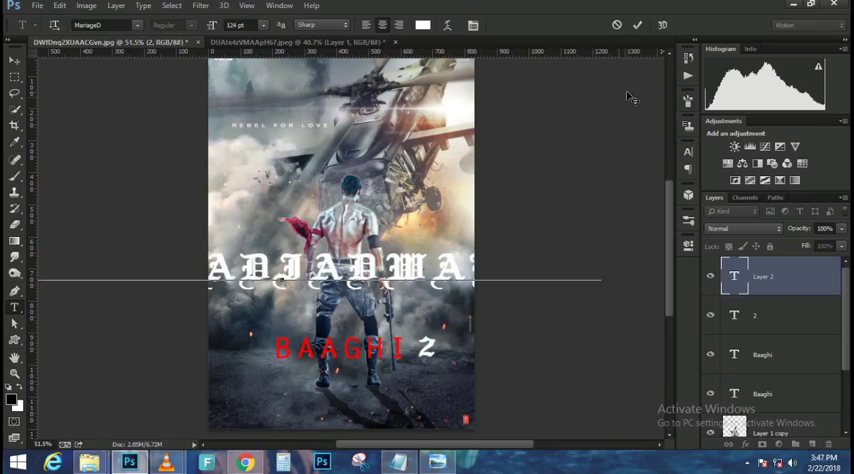
pyautogui.click(638, 27)
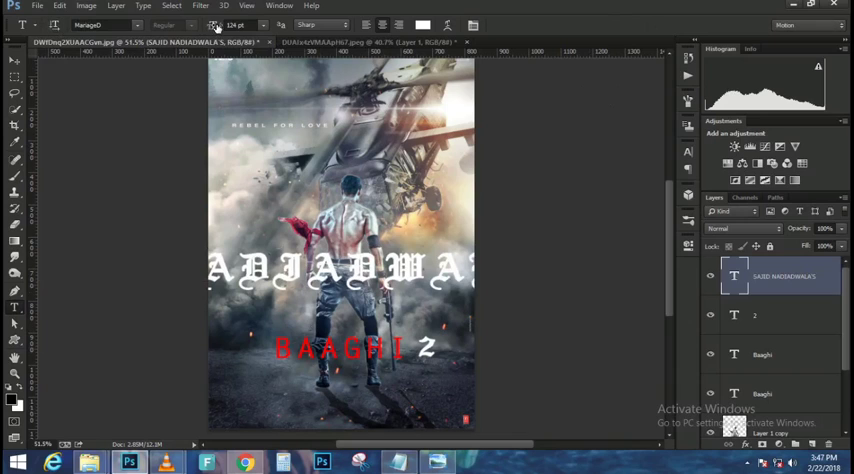
pyautogui.moveTo(216, 27); pyautogui.dragTo(138, 22)
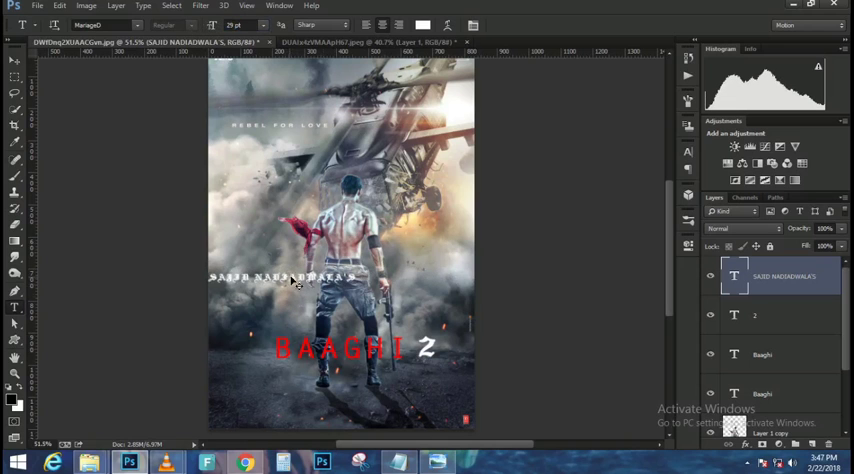
pyautogui.moveTo(293, 281); pyautogui.dragTo(363, 316)
pyautogui.scroll(3, 245, 305)
# - Set the credit text font to MS Reference Sans and reduce its size
pyautogui.press('Down')
pyautogui.press('Down')
pyautogui.press('Down')
pyautogui.press('Down')
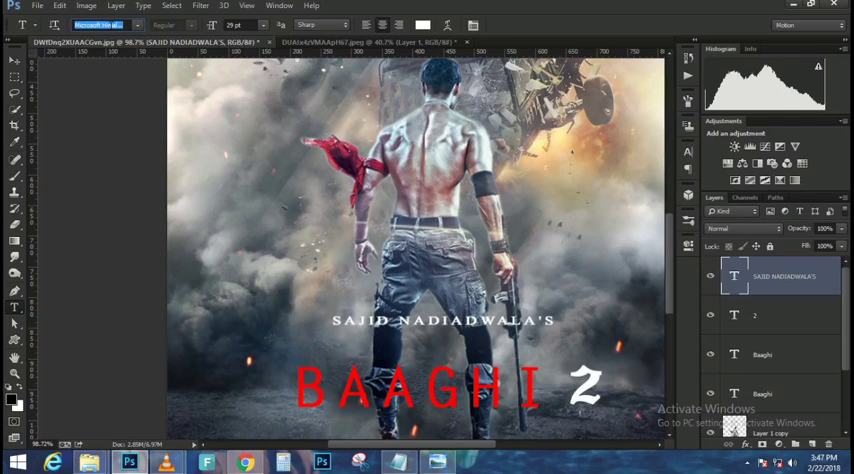
pyautogui.press('Down')
pyautogui.press('Up')
pyautogui.press('Down')
pyautogui.press('Down')
pyautogui.press('Down')
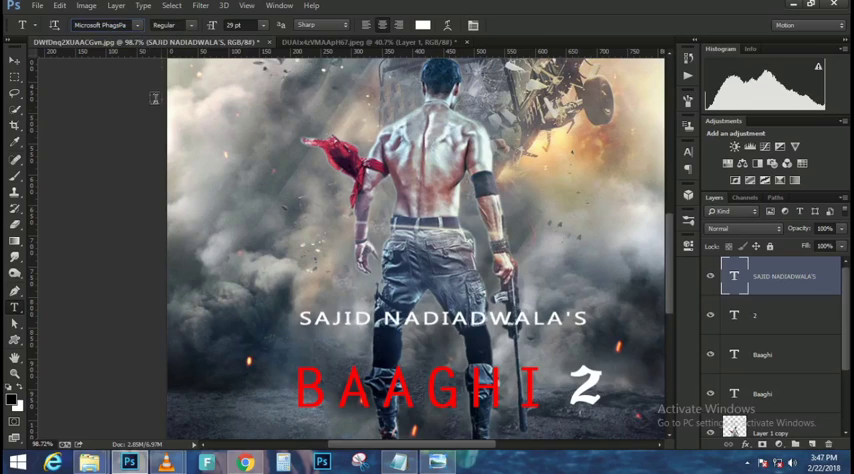
pyautogui.hotkey('ctrl', '-')
pyautogui.hotkey('ctrl', '-')
pyautogui.hotkey('ctrl', '0')
pyautogui.click(437, 462)
pyautogui.click(435, 463)
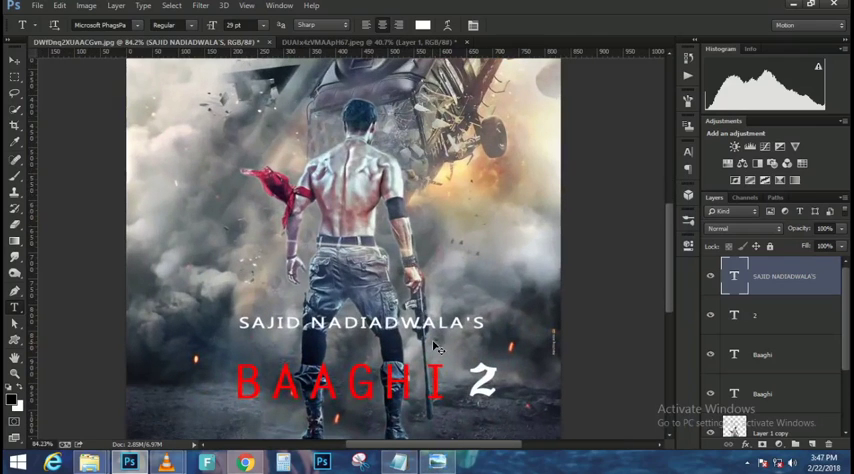
pyautogui.click(115, 25)
pyautogui.write('Minion Pro')
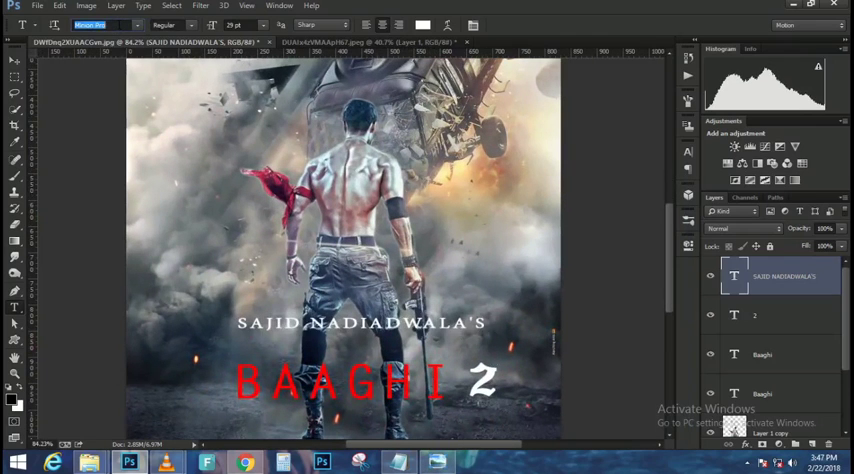
pyautogui.write('Moo')
pyautogui.write('MS Reference S...')
pyautogui.press('Return')
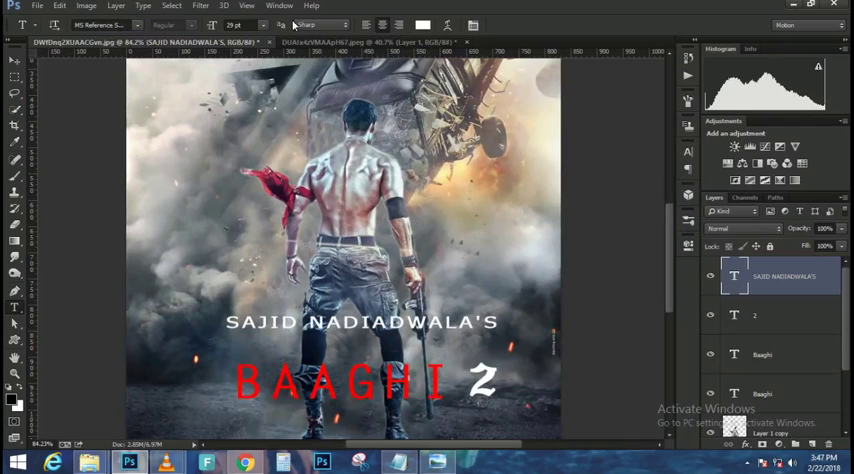
pyautogui.moveTo(204, 30); pyautogui.dragTo(218, 30)
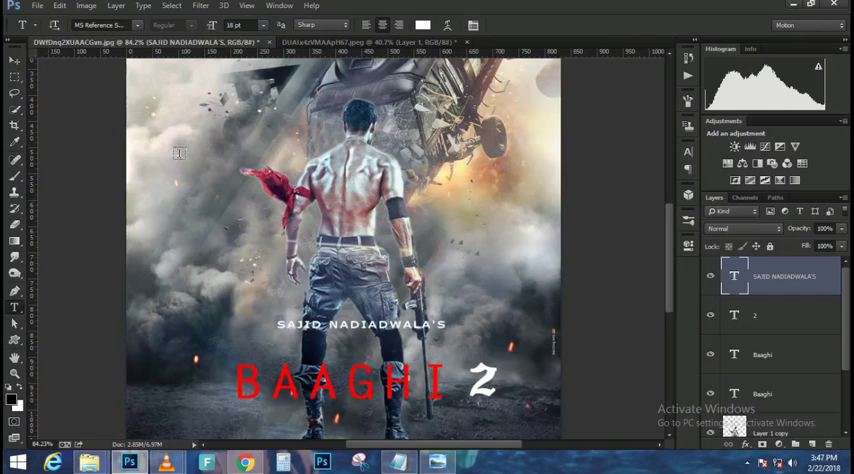
# - Stretch the credit text taller and compare the design with the reference poster
pyautogui.hotkey('ctrl', 't')
pyautogui.scroll(3, 358, 374)
pyautogui.moveTo(377, 299); pyautogui.dragTo(378, 303)
pyautogui.press('Return')
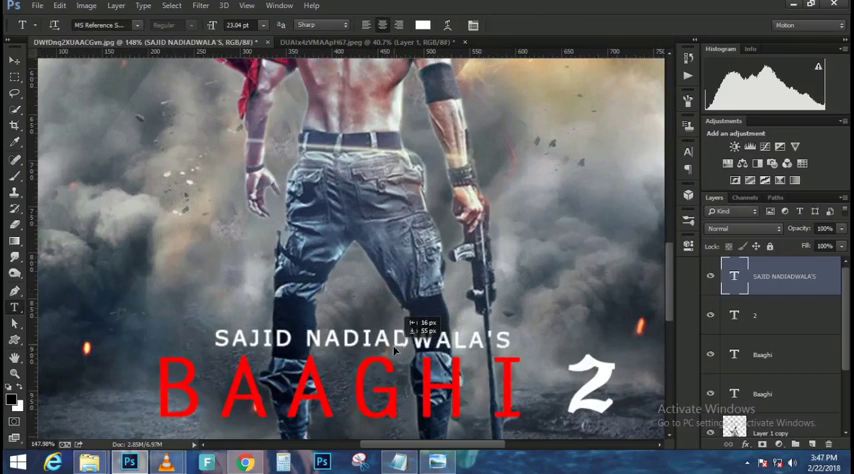
pyautogui.scroll(-2, 383, 303)
pyautogui.scroll(-3, 383, 303)
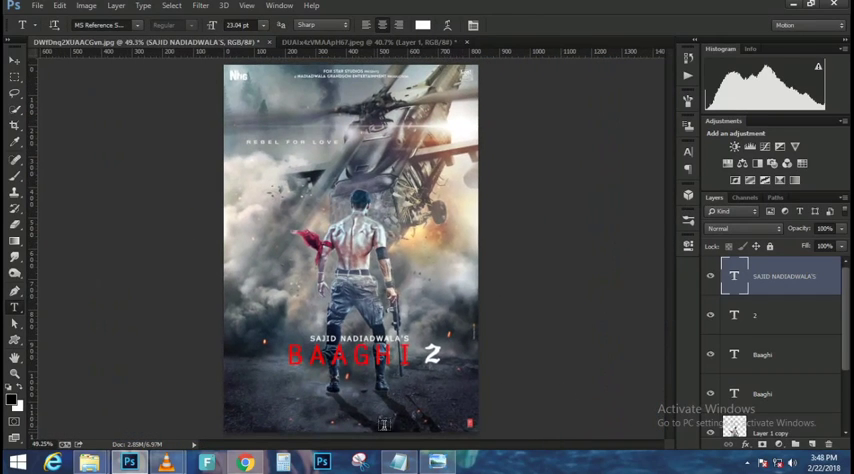
pyautogui.click(436, 462)
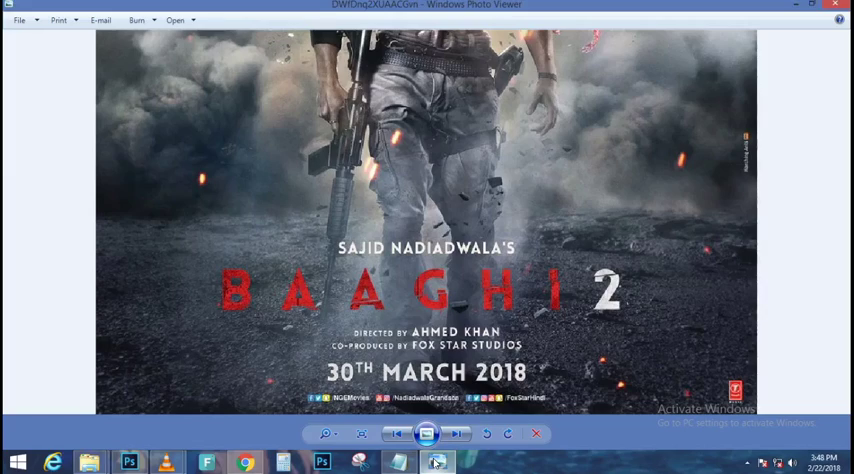
pyautogui.click(436, 462)
pyautogui.click(436, 462)
pyautogui.click(436, 462)
# - Select only the DIRECTED BY AHMED KHAN line in the Notepad credits note
pyautogui.click(399, 462)
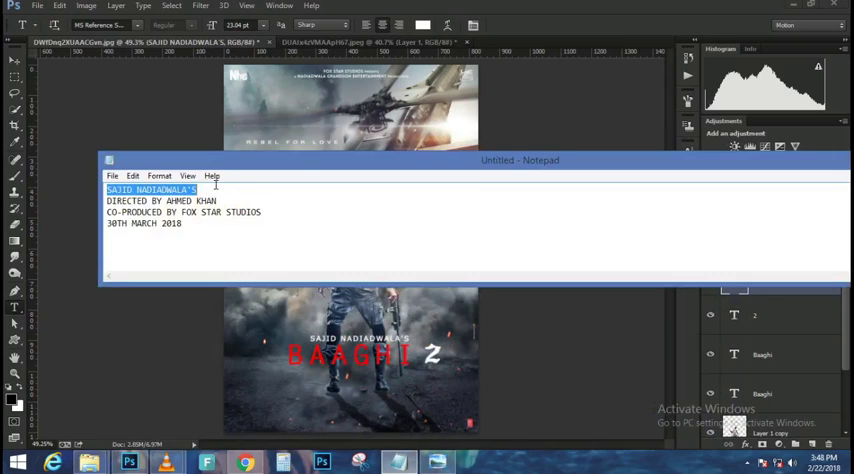
pyautogui.moveTo(221, 196); pyautogui.dragTo(217, 201)
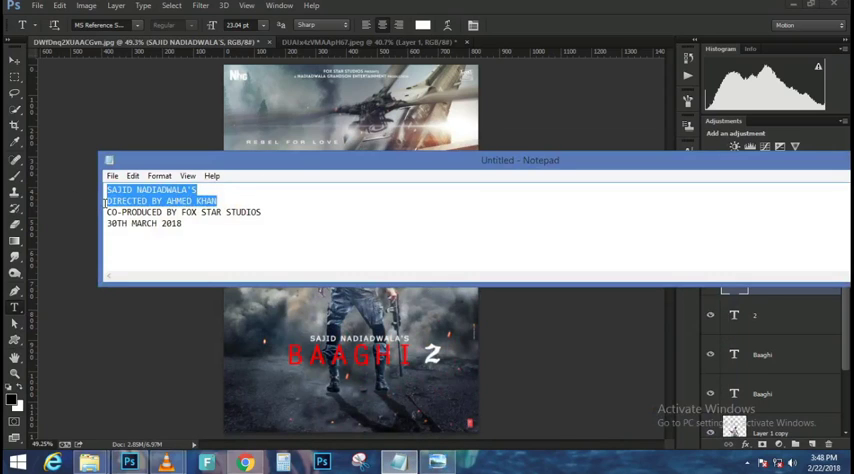
pyautogui.moveTo(104, 203); pyautogui.dragTo(106, 200)
pyautogui.hotkey('ctrl', 'c')
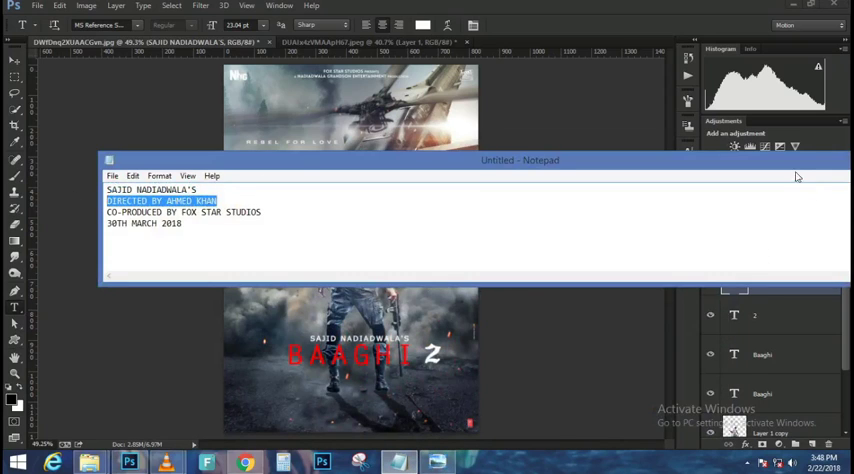
# - Minimise Notepad and paste the director credit as a new text layer on the poster
pyautogui.moveTo(797, 174); pyautogui.dragTo(717, 162)
pyautogui.click(735, 160)
pyautogui.click(446, 280)
pyautogui.hotkey('ctrl', 'v')
# - Stretch the director credit taller, move it below BAAGHI, and drag in the credits image
pyautogui.click(637, 24)
pyautogui.keyDown('alt'); pyautogui.scroll(2, 339, 276); pyautogui.keyUp('alt')
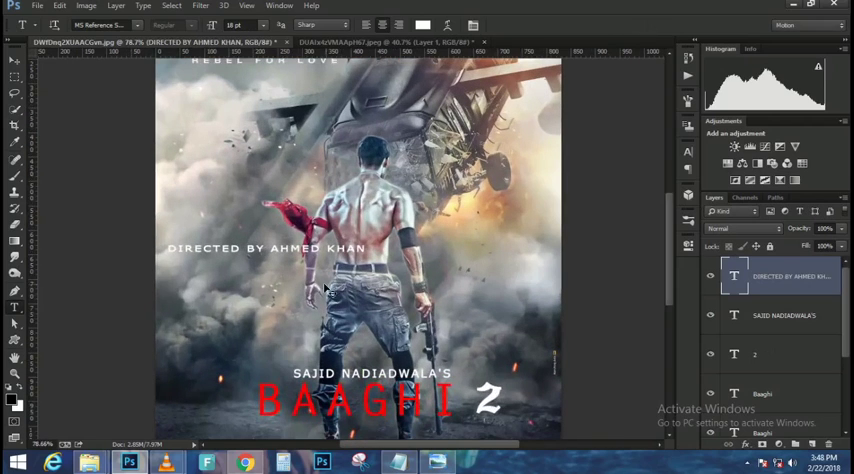
pyautogui.hotkey('ctrl', 't')
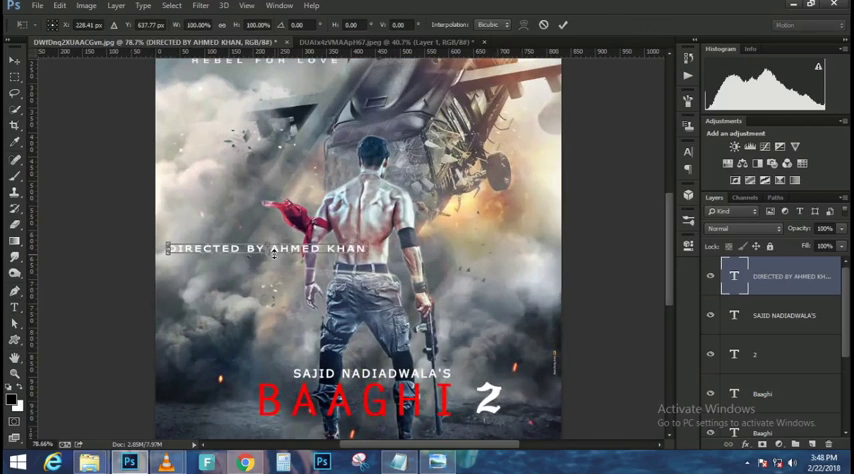
pyautogui.moveTo(273, 254)
pyautogui.mouseDown()
pyautogui.moveTo(286, 258)
pyautogui.moveTo(279, 254)
pyautogui.mouseUp()
pyautogui.press('Return')
pyautogui.moveTo(316, 216); pyautogui.dragTo(425, 378)
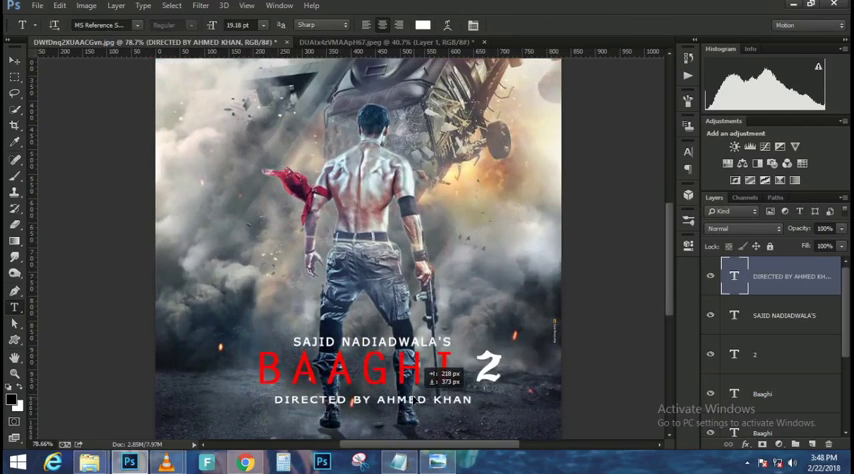
pyautogui.scroll(-3, 410, 375)
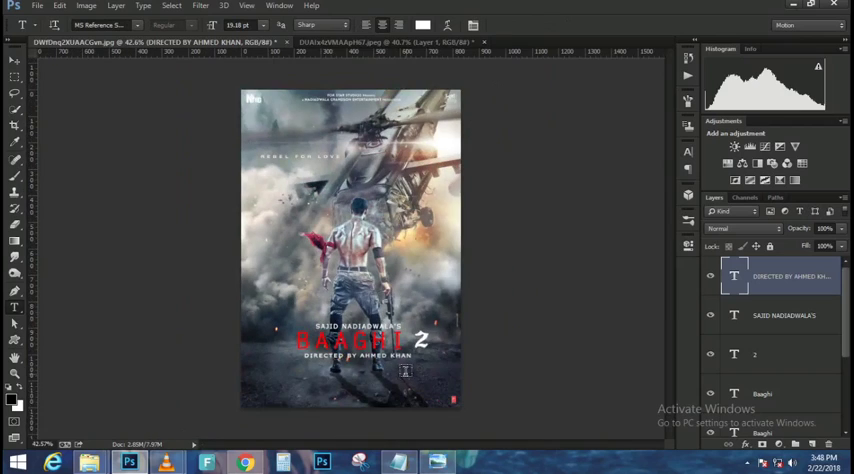
pyautogui.click(89, 462)
pyautogui.moveTo(415, 107); pyautogui.dragTo(365, 375)
# - Place the credits image in Screen blend mode and enlarge it across the poster
pyautogui.press('Return')
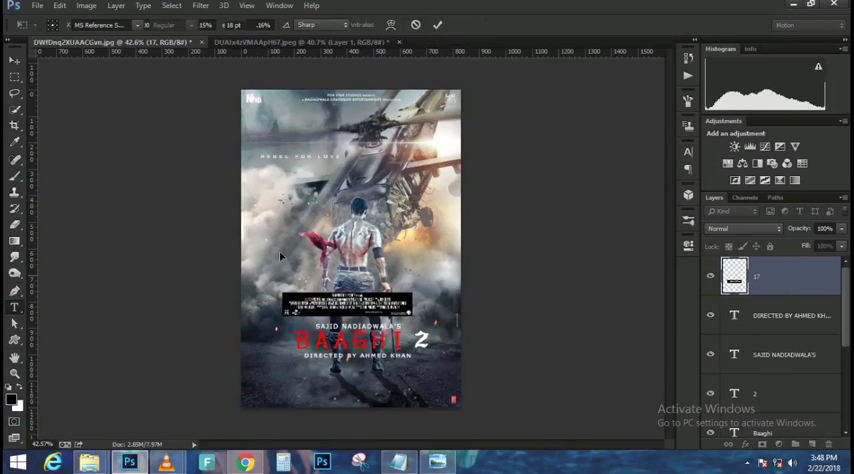
pyautogui.click(746, 230)
pyautogui.click(745, 102)
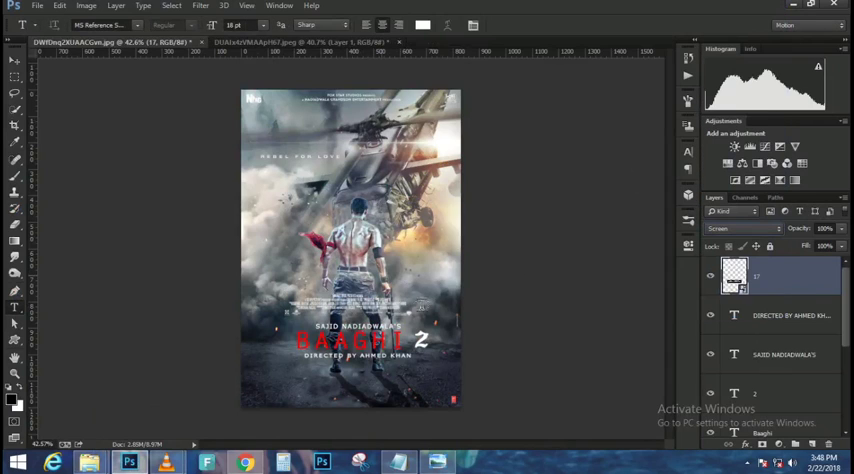
pyautogui.hotkey('ctrl', 't')
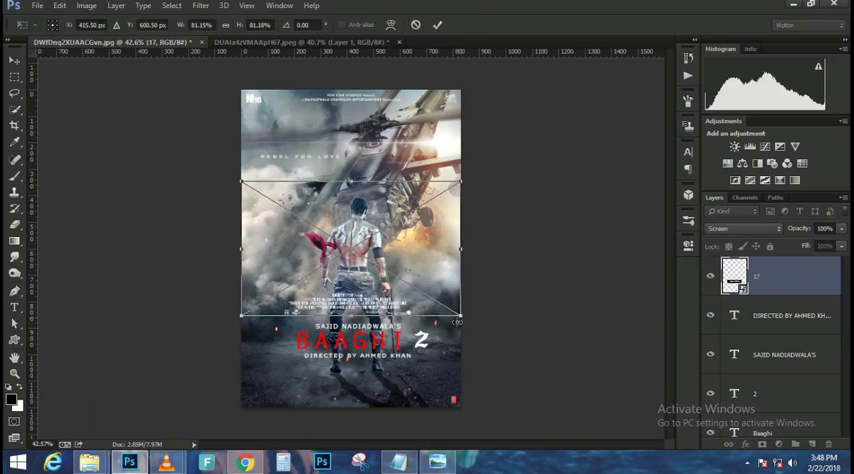
pyautogui.moveTo(463, 317); pyautogui.dragTo(555, 404)
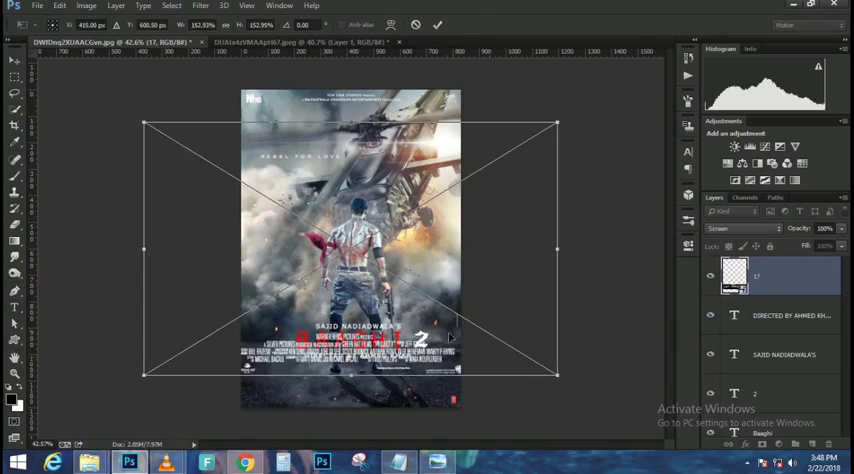
pyautogui.moveTo(440, 319); pyautogui.dragTo(444, 357)
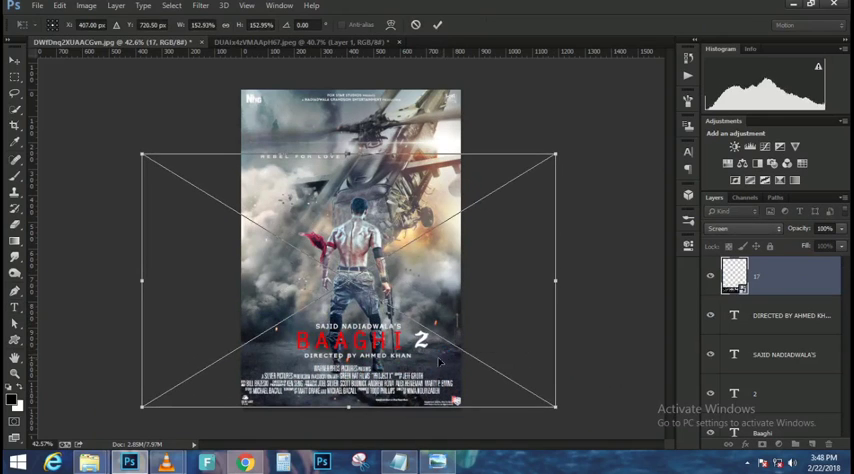
pyautogui.press('Return')
pyautogui.keyDown('alt'); pyautogui.scroll(4, 322, 250); pyautogui.keyUp('alt')
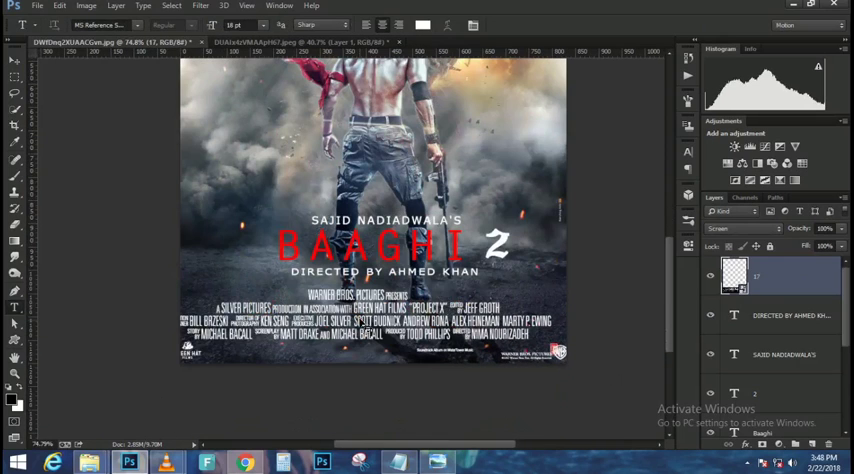
# - Refine the credits block's scale and position to fit the poster width at the bottom
pyautogui.hotkey('ctrl', 't')
pyautogui.keyDown('alt'); pyautogui.scroll(-2, 448, 316); pyautogui.keyUp('alt')
pyautogui.keyDown('alt'); pyautogui.moveTo(647, 348); pyautogui.dragTo(640, 343); pyautogui.keyUp('alt')
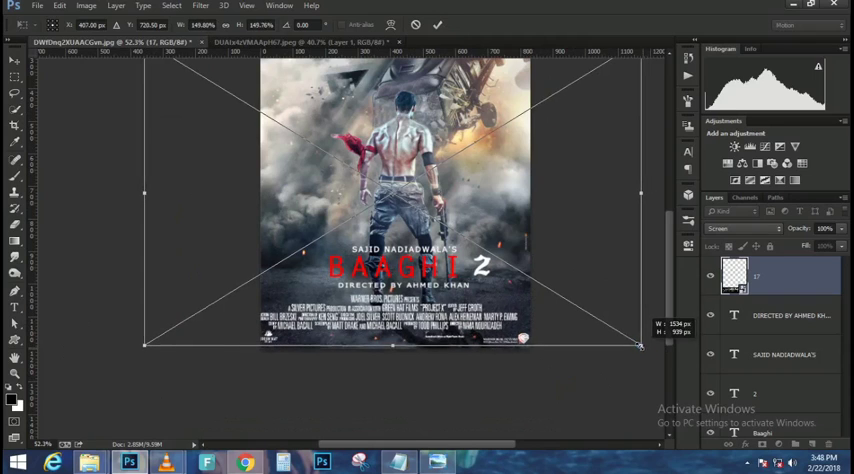
pyautogui.moveTo(373, 310); pyautogui.dragTo(383, 314)
pyautogui.keyDown('alt'); pyautogui.moveTo(643, 349); pyautogui.dragTo(632, 340); pyautogui.keyUp('alt')
pyautogui.moveTo(479, 299); pyautogui.dragTo(477, 310)
pyautogui.press('Return')
pyautogui.press('t')
pyautogui.scroll(-2, 340, 252)
pyautogui.scroll(1, 340, 252)
pyautogui.scroll(1, 343, 260)
pyautogui.scroll(3, 380, 280)
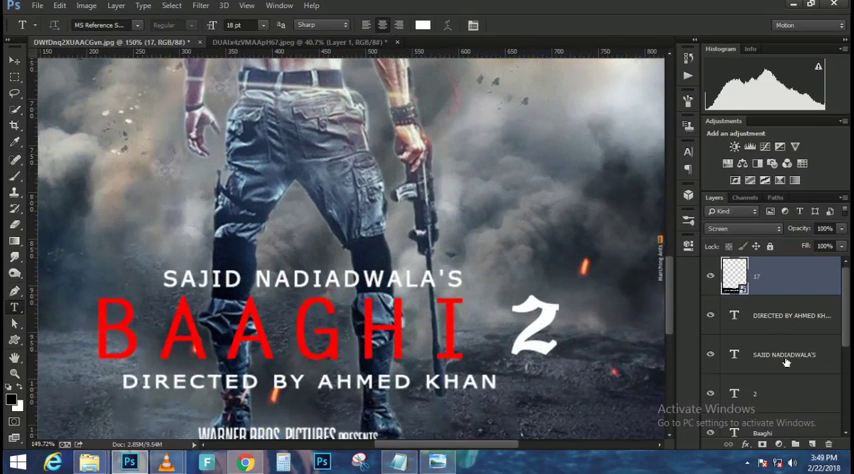
pyautogui.scroll(-1, 786, 375)
# - Merge the 2 layer and both Baaghi layers into one title layer
pyautogui.click(786, 355)
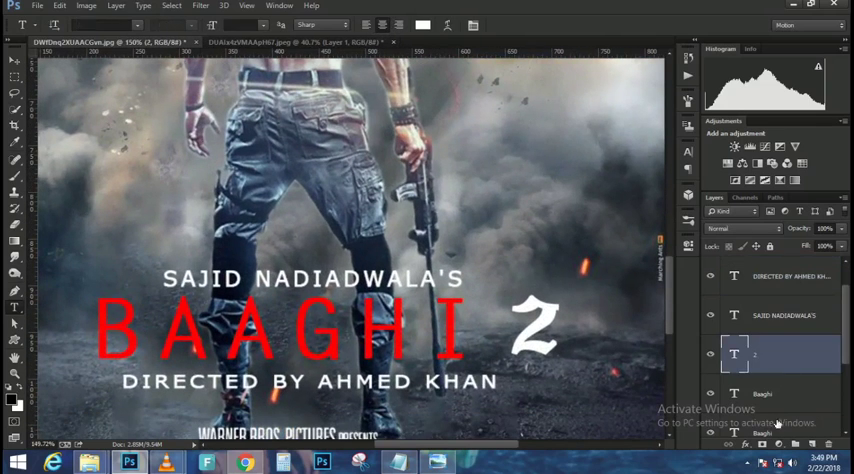
pyautogui.scroll(-1, 786, 370)
pyautogui.keyDown('shift'); pyautogui.click(788, 381); pyautogui.keyUp('shift')
pyautogui.hotkey('ctrl', 'e')
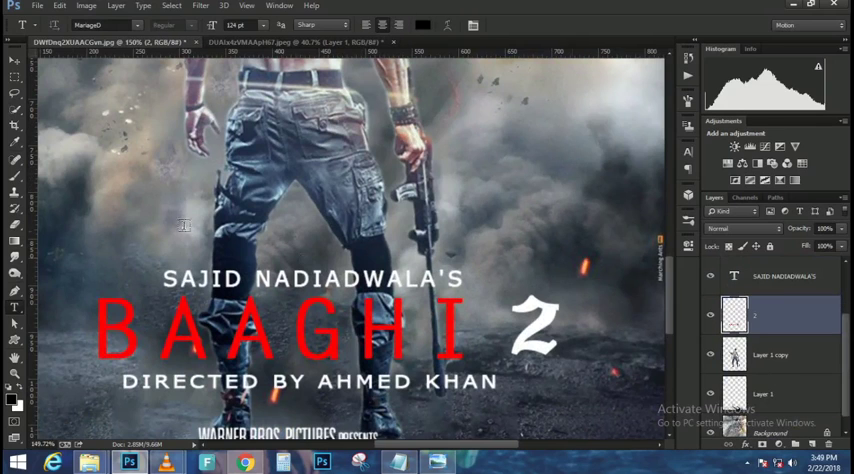
pyautogui.scroll(-2, 215, 243)
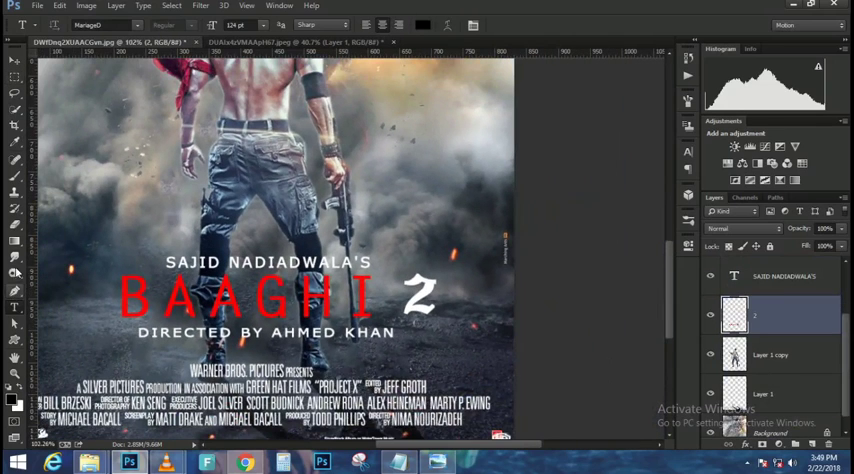
# - Outline the BAAGHI letters with the Polygonal Lasso, then compare against the reference poster
pyautogui.rightClick(18, 95)
pyautogui.click(50, 71)
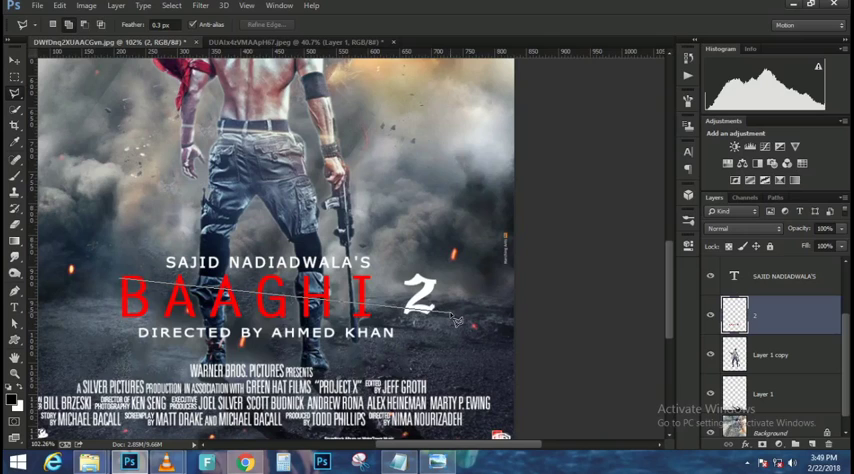
pyautogui.click(110, 293)
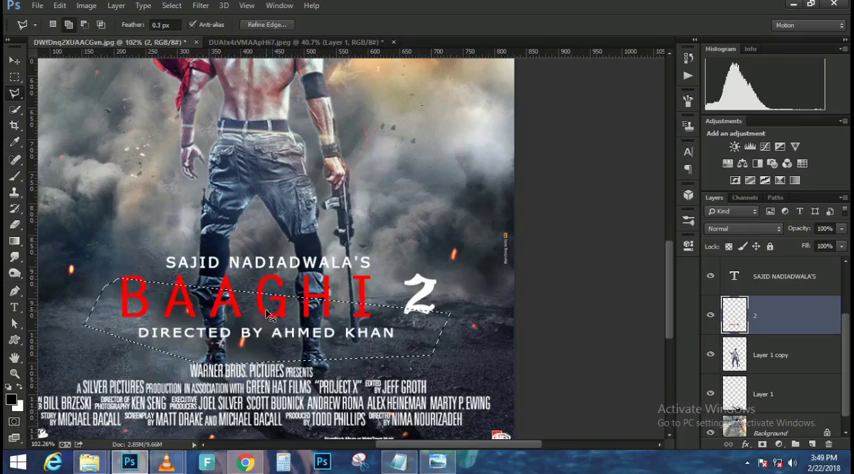
pyautogui.moveTo(268, 314); pyautogui.dragTo(267, 315)
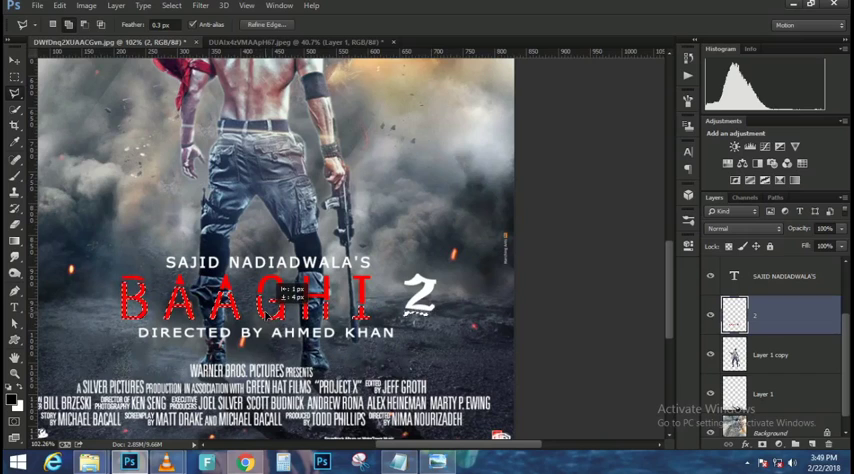
pyautogui.press('Right')
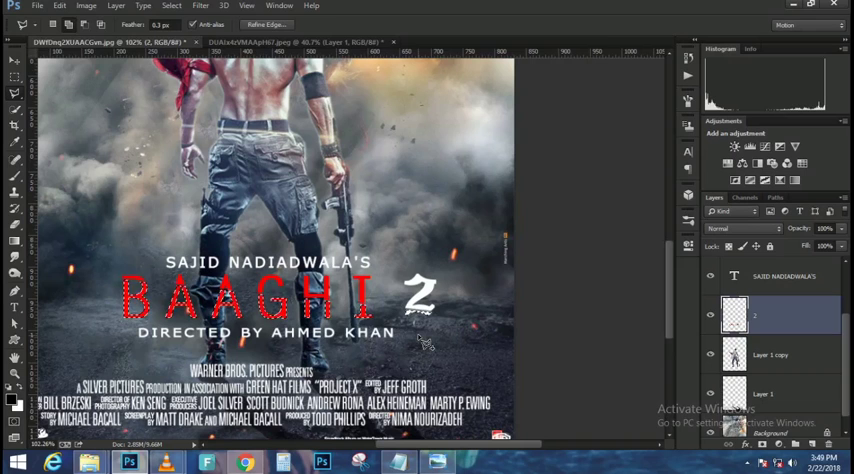
pyautogui.scroll(-2, 260, 290)
pyautogui.scroll(-2, 270, 288)
pyautogui.scroll(-1, 277, 288)
pyautogui.click(445, 465)
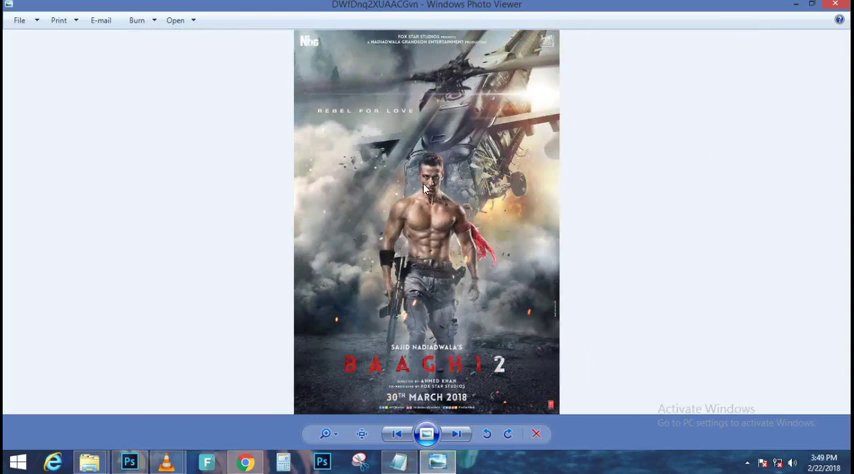
pyautogui.click(435, 463)
pyautogui.moveTo(89, 462)
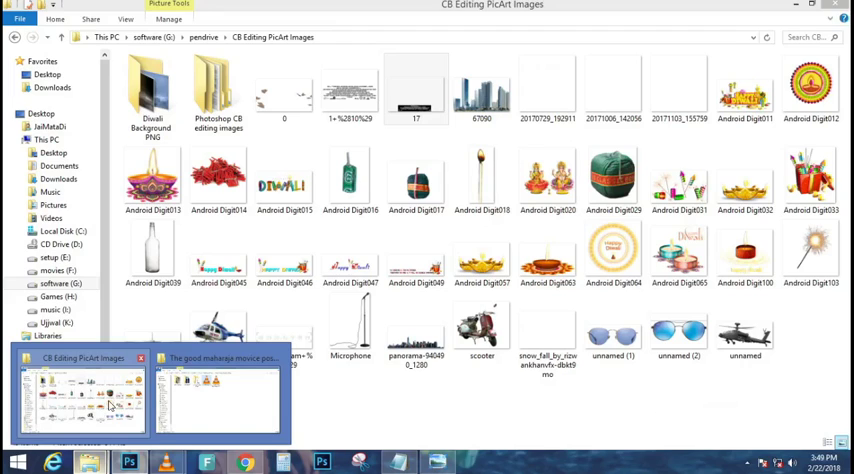
# - Scale and position the sparks image over the poster and apply the transform
pyautogui.click(111, 404)
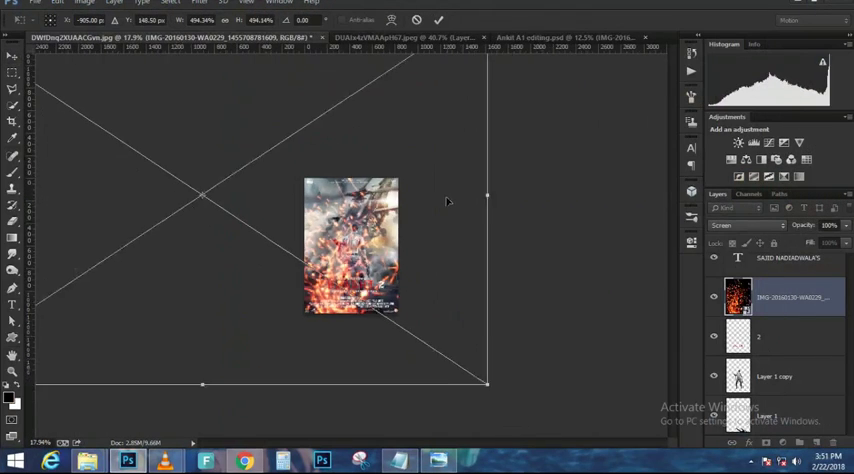
pyautogui.moveTo(443, 74); pyautogui.dragTo(350, 156)
pyautogui.scroll(3, 301, 214)
pyautogui.moveTo(298, 213); pyautogui.dragTo(511, 318)
pyautogui.scroll(2, 454, 276)
pyautogui.scroll(3, 446, 276)
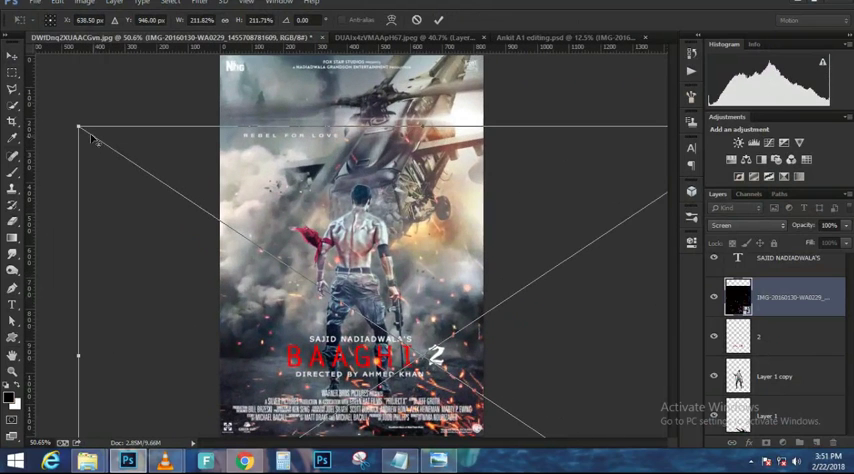
pyautogui.moveTo(80, 127)
pyautogui.mouseDown()
pyautogui.moveTo(204, 244)
pyautogui.moveTo(120, 175)
pyautogui.mouseUp()
pyautogui.moveTo(370, 296)
pyautogui.mouseDown()
pyautogui.moveTo(476, 308)
pyautogui.moveTo(488, 283)
pyautogui.mouseUp()
pyautogui.press('Return')
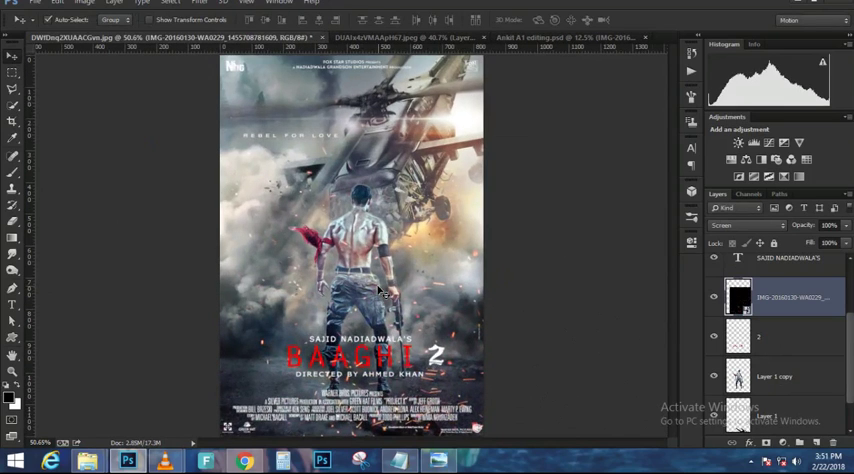
pyautogui.scroll(-1, 376, 305)
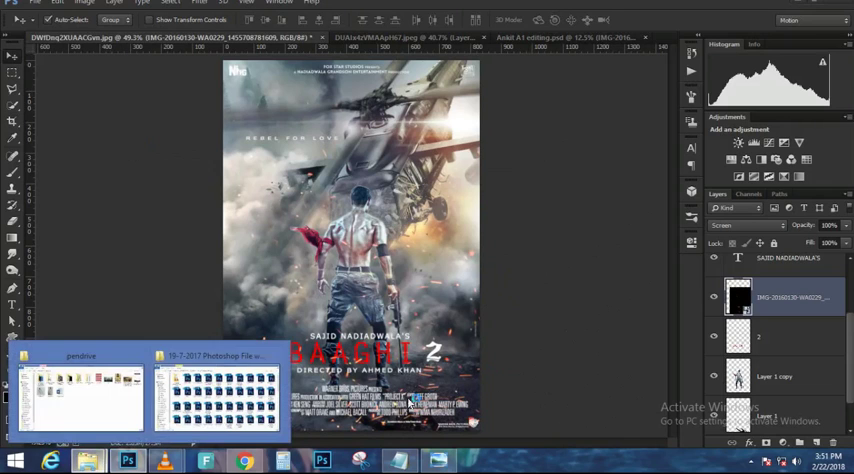
pyautogui.moveTo(88, 461)
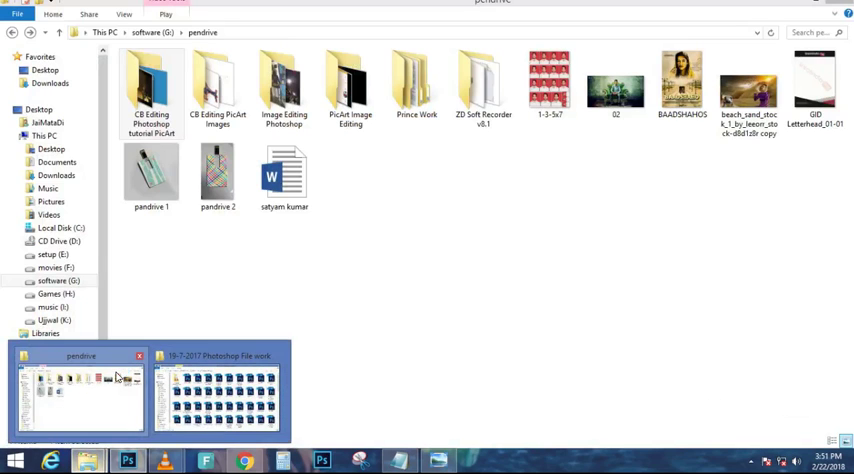
# - Navigate File Explorer to This PC > music (I:) > SATYAM DATA
pyautogui.click(117, 379)
pyautogui.hotkey('alt', 'Up')
pyautogui.hotkey('alt', 'Up')
pyautogui.hotkey('alt', 'Up')
pyautogui.doubleClick(345, 60)
pyautogui.doubleClick(497, 202)
pyautogui.doubleClick(271, 96)
# - Place the Michael satyam kumar image from index.html at half size near the top-right
pyautogui.doubleClick(271, 122)
pyautogui.scroll(-10, 604, 204)
pyautogui.scroll(-10, 604, 204)
pyautogui.scroll(5, 604, 204)
pyautogui.scroll(-3, 370, 285)
pyautogui.moveTo(310, 215); pyautogui.dragTo(441, 240)
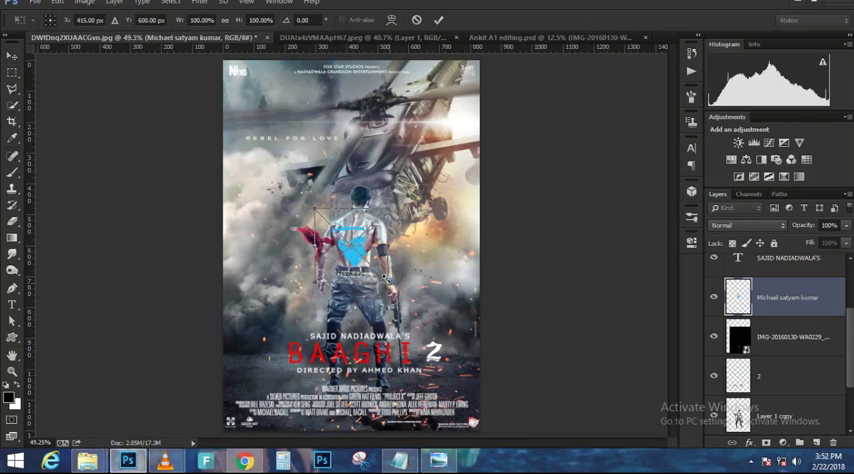
pyautogui.moveTo(386, 278)
pyautogui.mouseDown()
pyautogui.moveTo(352, 244)
pyautogui.moveTo(465, 92)
pyautogui.mouseUp()
# - Commit the logo transform and rasterize its layer for the Brush tool
pyautogui.press('Return')
pyautogui.scroll(3, 483, 67)
pyautogui.scroll(2, 483, 67)
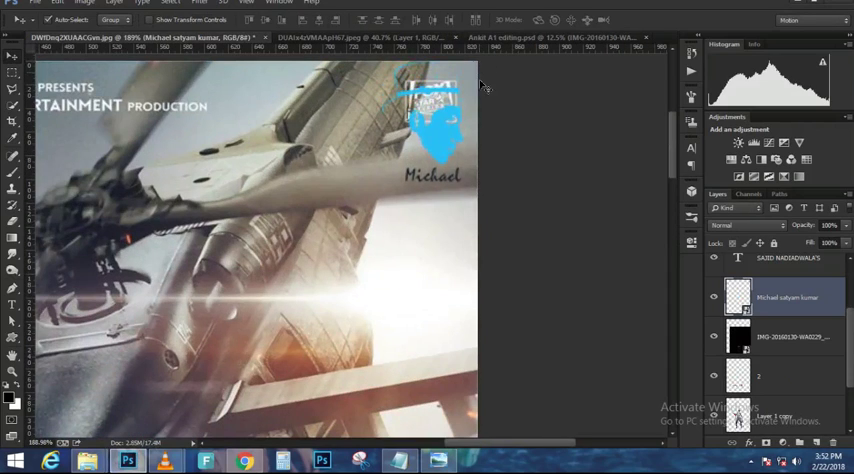
pyautogui.scroll(-2, 483, 88)
pyautogui.rightClick(378, 214)
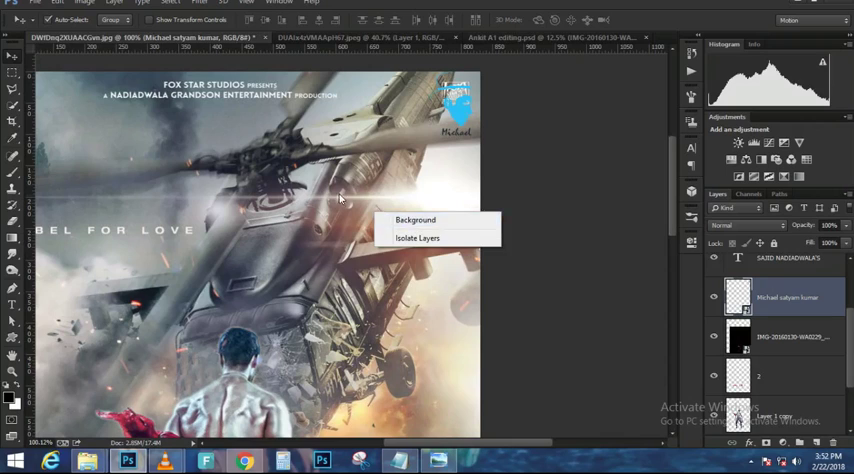
pyautogui.click(349, 205)
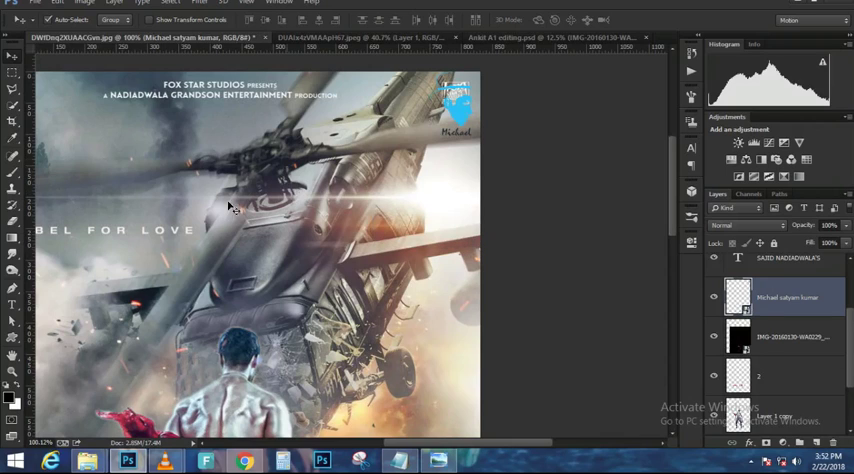
pyautogui.press('b')
pyautogui.click(393, 160)
pyautogui.press('Escape')
# - Paint over the top-right Michael logo in white
pyautogui.moveTo(458, 95); pyautogui.dragTo(455, 175)
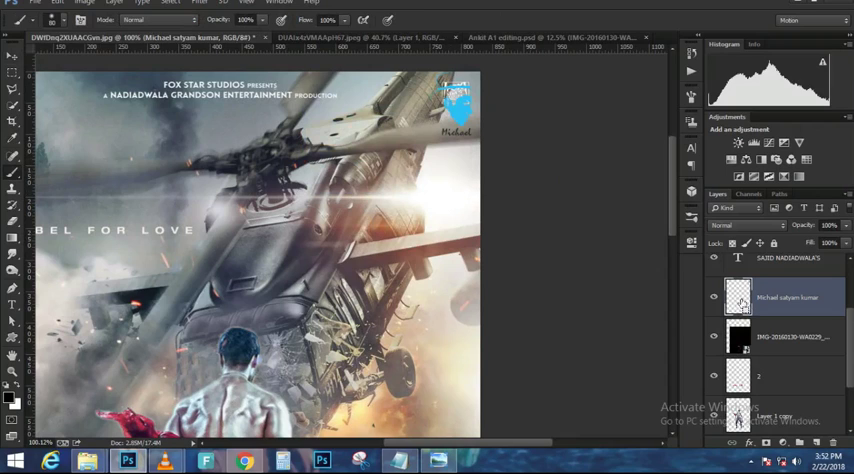
pyautogui.press('x')
pyautogui.moveTo(456, 88); pyautogui.dragTo(449, 138)
pyautogui.scroll(-5, 384, 141)
pyautogui.hotkey('ctrl', '0')
pyautogui.scroll(-1, 412, 161)
pyautogui.scroll(-1, 416, 168)
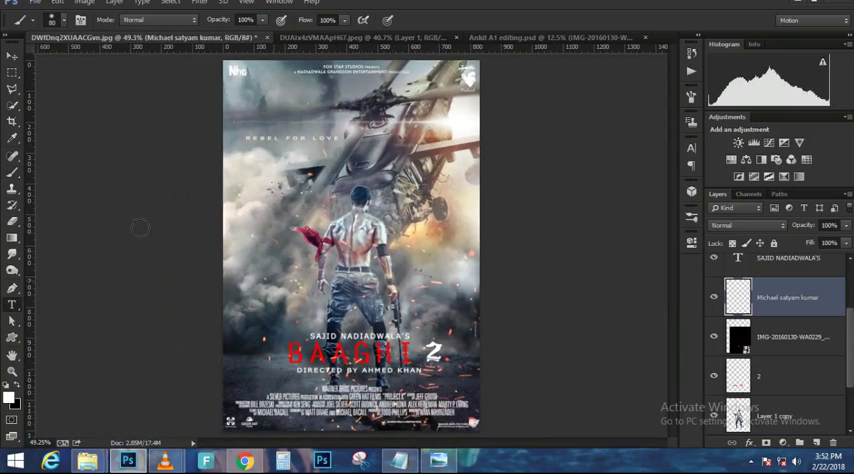
# - Type the 'Satyam kumar Photoshop editor' credit mid-poster, correcting mistyped letters
pyautogui.press('t')
pyautogui.click(270, 250)
pyautogui.write('SATYHA')
pyautogui.press('BackSpace')
pyautogui.press('BackSpace')
pyautogui.press('BackSpace')
pyautogui.press('BackSpace')
pyautogui.write('SATYH')
pyautogui.press('BackSpace')
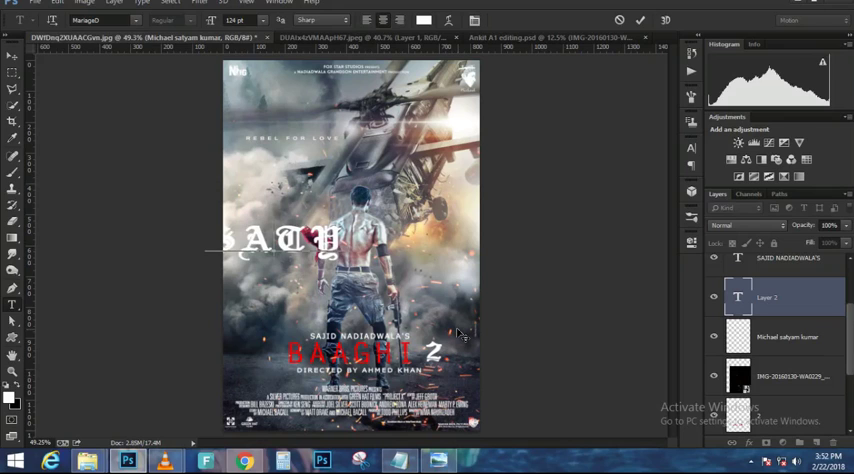
pyautogui.press('BackSpace')
pyautogui.press('BackSpace')
pyautogui.press('BackSpace')
pyautogui.write('ATYAM KUMAR')
pyautogui.press('BackSpace')
pyautogui.hotkey('ctrl', 'a')
pyautogui.press('BackSpace')
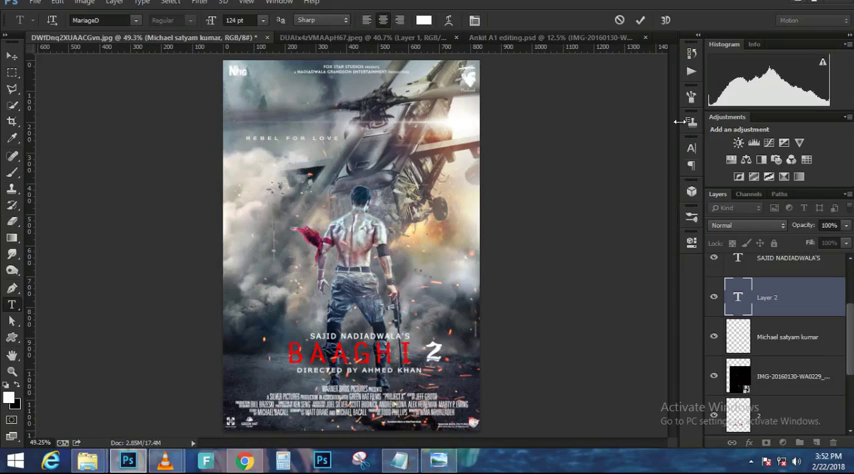
pyautogui.click(691, 147)
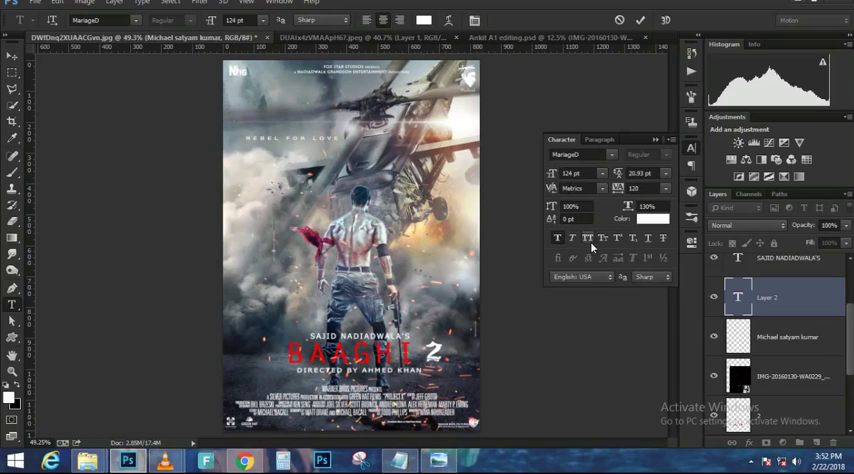
pyautogui.click(659, 141)
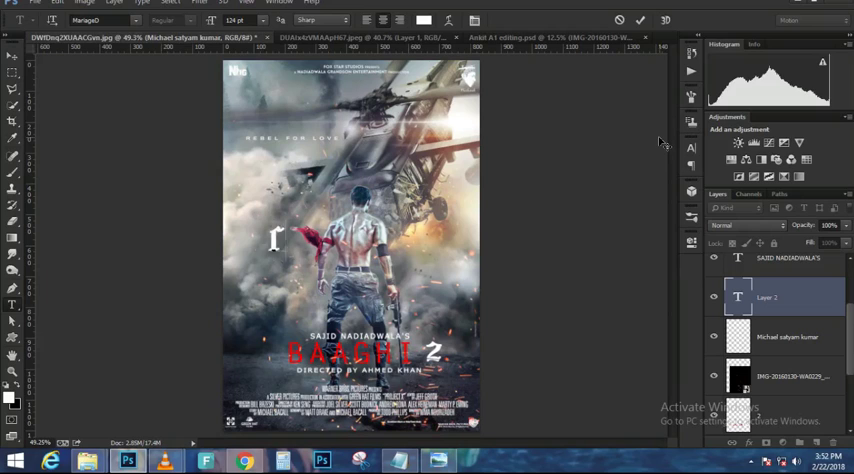
pyautogui.write('atyam kumar p')
# - Fix the lowercase p, commit the credit, try fonts and reduce it to 39 pt
pyautogui.press('BackSpace')
pyautogui.write('Photogrshop')
pyautogui.hotkey('ctrl', 'a')
pyautogui.click(639, 20)
pyautogui.press('Down')
pyautogui.press('Down')
pyautogui.press('Down')
pyautogui.press('Down')
pyautogui.press('Down')
pyautogui.press('Down')
pyautogui.press('Down')
pyautogui.press('Down')
pyautogui.press('Down')
pyautogui.moveTo(212, 20); pyautogui.dragTo(209, 22)
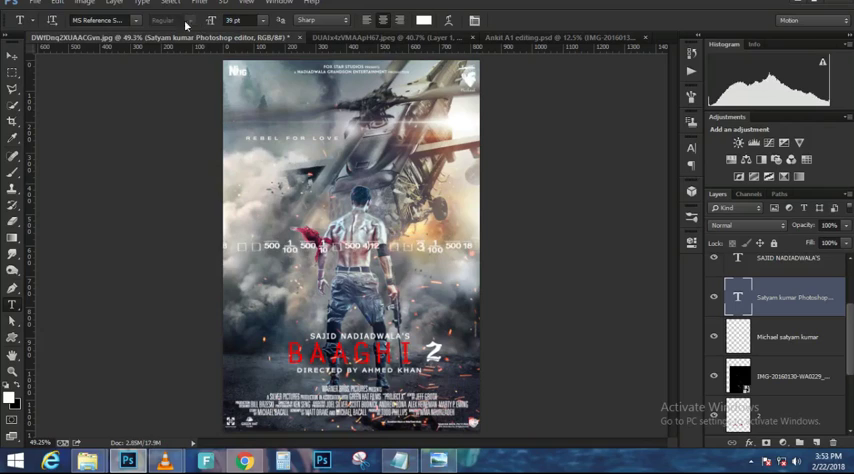
# - Try the Euphemia and then Lato fonts on the editor credit
pyautogui.click(136, 20)
pyautogui.scroll(5, 195, 92)
pyautogui.scroll(10, 193, 92)
pyautogui.scroll(5, 190, 93)
pyautogui.scroll(5, 188, 94)
pyautogui.scroll(5, 185, 95)
pyautogui.scroll(5, 185, 95)
pyautogui.scroll(5, 185, 95)
pyautogui.scroll(5, 185, 95)
pyautogui.scroll(5, 185, 95)
pyautogui.scroll(10, 185, 95)
pyautogui.click(168, 90)
pyautogui.scroll(-1, 116, 19)
pyautogui.scroll(-1, 116, 19)
pyautogui.scroll(-1, 116, 19)
pyautogui.scroll(-1, 116, 19)
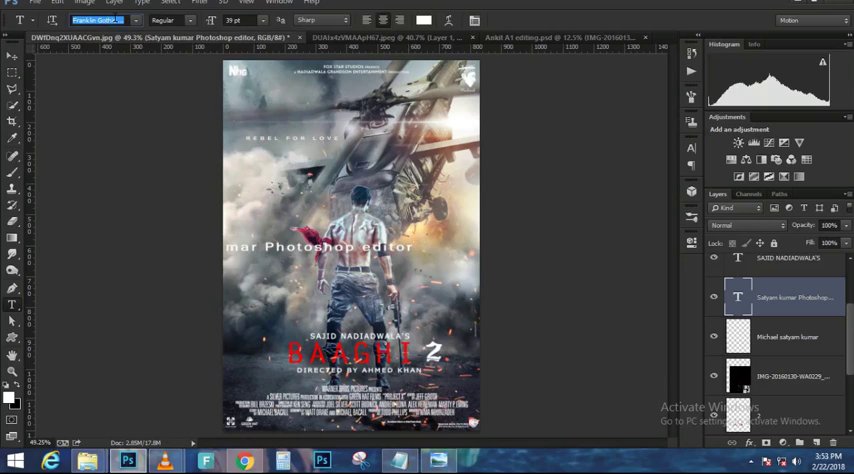
pyautogui.scroll(-1, 116, 19)
pyautogui.scroll(-1, 116, 19)
pyautogui.scroll(-1, 116, 19)
pyautogui.scroll(-1, 116, 20)
pyautogui.scroll(1, 116, 20)
pyautogui.scroll(1, 116, 20)
pyautogui.scroll(1, 116, 20)
pyautogui.scroll(1, 116, 20)
pyautogui.scroll(1, 116, 21)
pyautogui.scroll(-2, 116, 20)
pyautogui.scroll(-2, 116, 20)
pyautogui.scroll(-2, 116, 20)
pyautogui.scroll(-2, 118, 20)
pyautogui.scroll(-2, 118, 20)
pyautogui.scroll(-2, 118, 20)
pyautogui.scroll(-2, 116, 20)
pyautogui.scroll(-2, 116, 21)
pyautogui.scroll(-2, 116, 20)
pyautogui.scroll(-2, 116, 20)
pyautogui.scroll(-2, 116, 20)
pyautogui.scroll(-2, 116, 20)
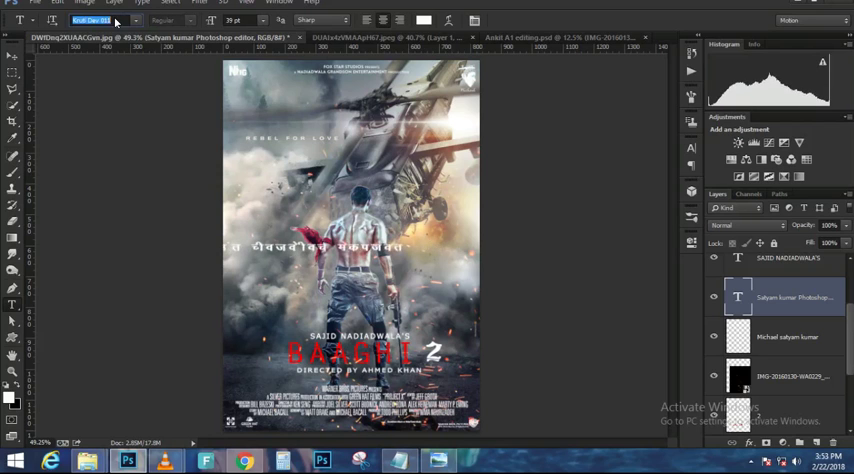
pyautogui.scroll(-2, 116, 20)
pyautogui.click(136, 20)
pyautogui.scroll(-5, 183, 236)
pyautogui.scroll(-5, 183, 236)
pyautogui.scroll(-5, 181, 229)
pyautogui.scroll(-5, 183, 229)
pyautogui.scroll(-5, 188, 225)
pyautogui.scroll(-5, 190, 222)
pyautogui.scroll(-5, 196, 218)
pyautogui.scroll(-5, 197, 215)
pyautogui.scroll(-5, 196, 215)
pyautogui.scroll(-5, 200, 215)
pyautogui.scroll(-5, 205, 216)
pyautogui.scroll(-5, 205, 216)
pyautogui.scroll(3, 204, 230)
pyautogui.scroll(1, 210, 190)
pyautogui.click(205, 192)
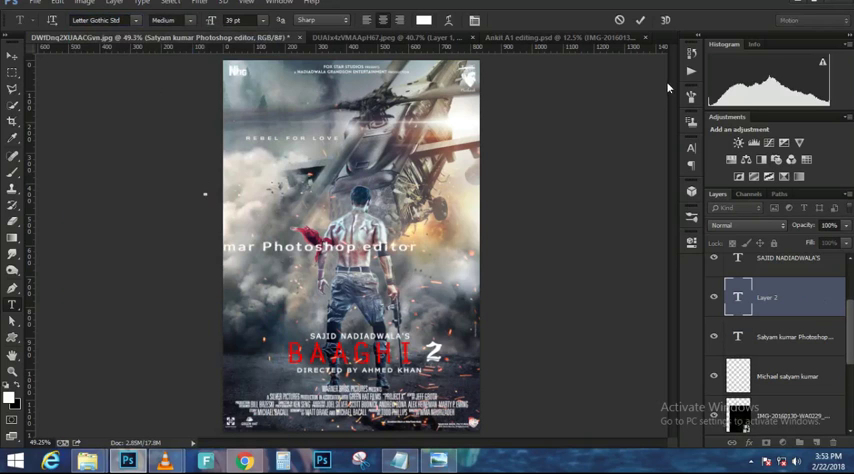
# - Delete the empty Layer 2 and set the credit to the Marigold script font
pyautogui.click(780, 295)
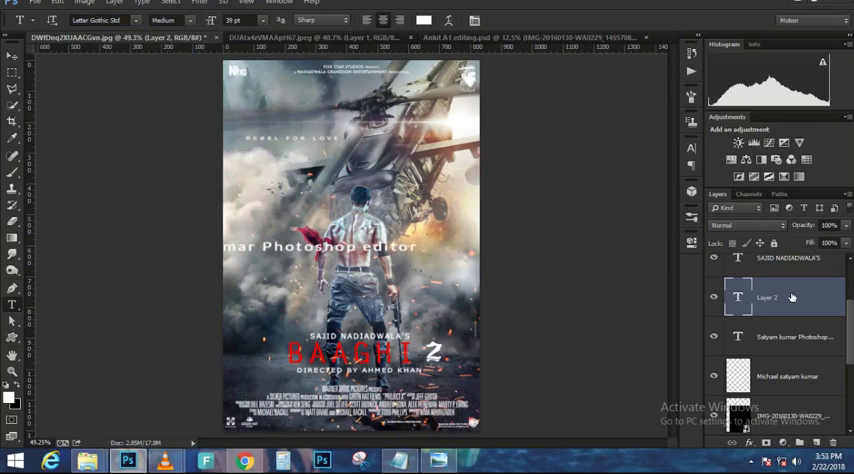
pyautogui.press('Delete')
pyautogui.press('Down')
pyautogui.press('Down')
pyautogui.press('Down')
pyautogui.press('Down')
pyautogui.press('Down')
pyautogui.press('Down')
pyautogui.press('Down')
pyautogui.press('Down')
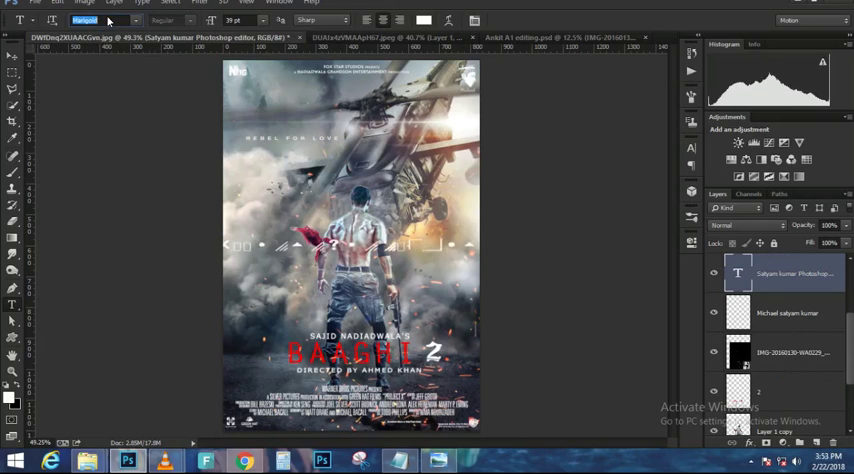
pyautogui.press('Up')
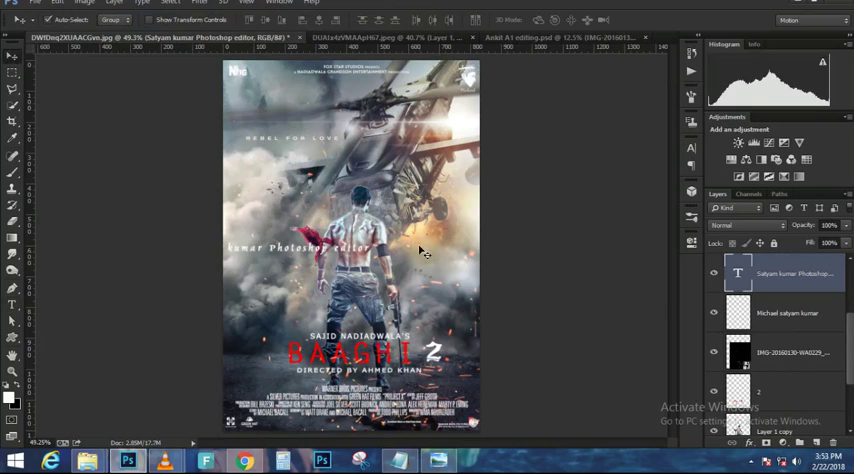
pyautogui.scroll(2, 420, 250)
# - Drag the script editor credit up to the poster's top edge, below the studio credits
pyautogui.moveTo(163, 217)
pyautogui.mouseDown()
pyautogui.moveTo(370, 268)
pyautogui.moveTo(305, 60)
pyautogui.mouseUp()
pyautogui.scroll(-3, 330, 100)
pyautogui.scroll(3, 357, 120)
pyautogui.scroll(1, 357, 120)
pyautogui.moveTo(357, 120)
pyautogui.mouseDown()
pyautogui.moveTo(340, 277)
pyautogui.moveTo(325, 238)
pyautogui.mouseUp()
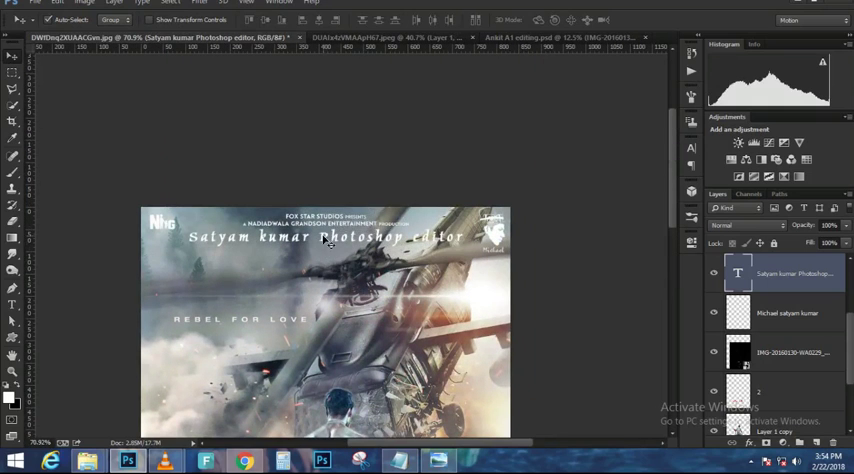
pyautogui.scroll(-3, 325, 240)
pyautogui.scroll(2, 330, 250)
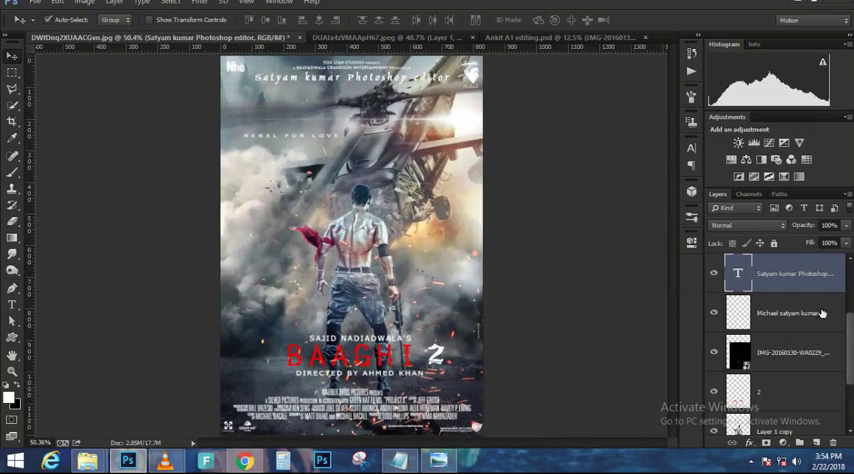
pyautogui.scroll(3, 817, 293)
# - Add a Color Lookup adjustment above layer 17 and try presets, starting with Bleach Bypass
pyautogui.click(806, 281)
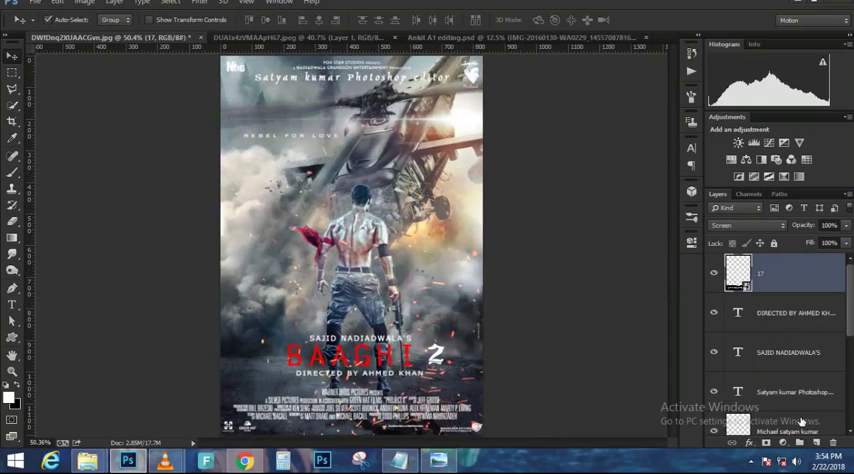
pyautogui.click(783, 442)
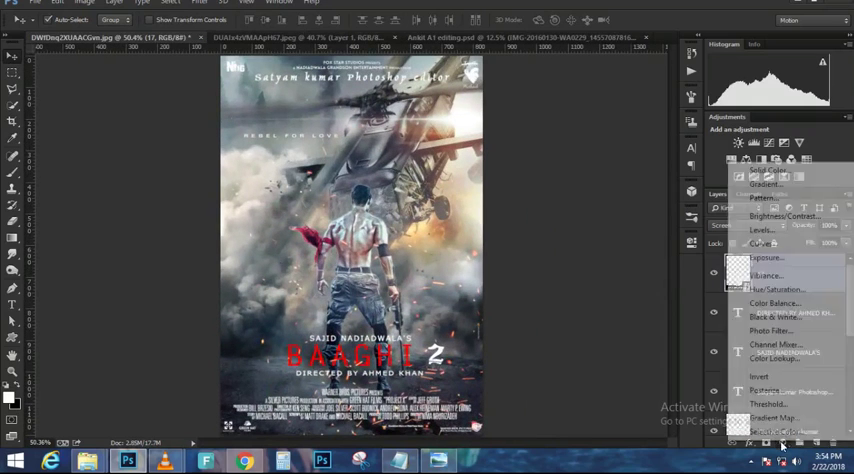
pyautogui.click(764, 357)
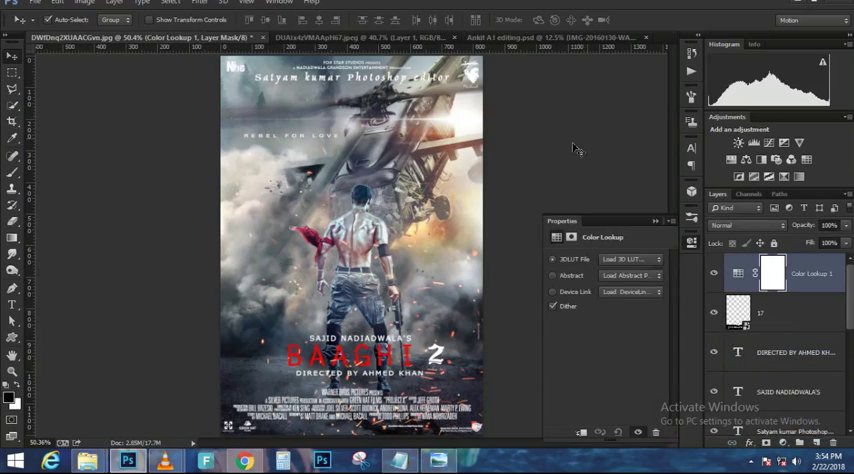
pyautogui.click(613, 259)
pyautogui.click(620, 61)
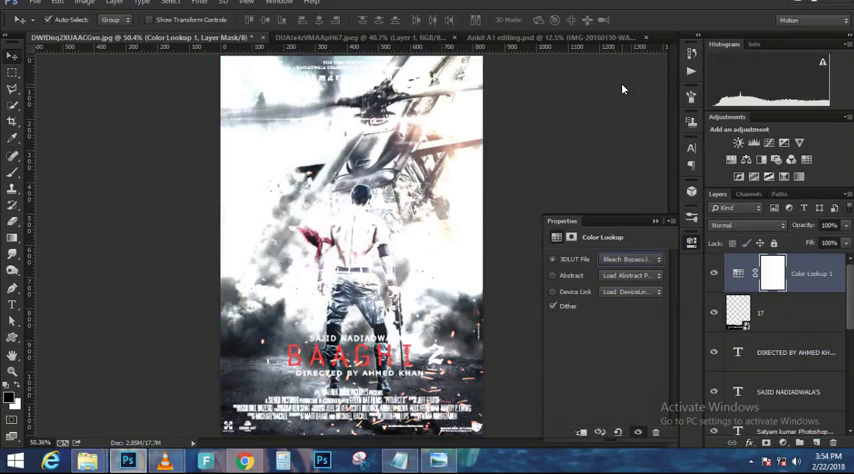
pyautogui.press('Up')
pyautogui.press('Down')
pyautogui.press('Down')
pyautogui.press('Down')
pyautogui.press('Down')
pyautogui.press('Up')
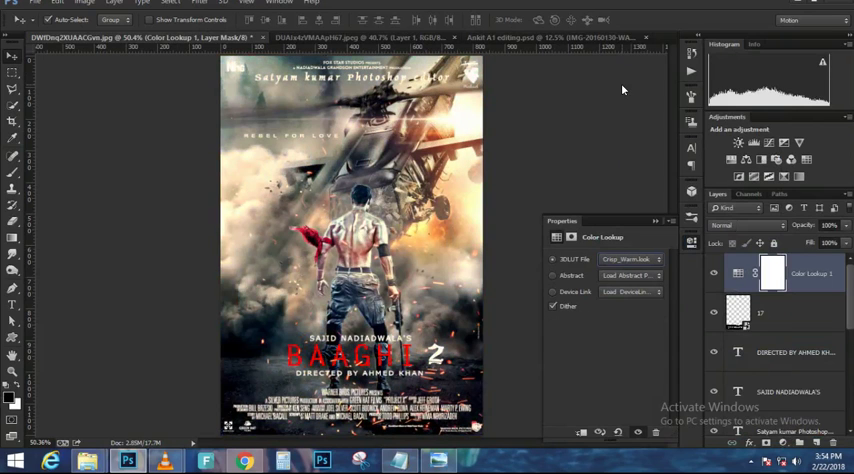
# - Settle on the Fuji ETERNA look, then stamp all visible layers into a merged copy
pyautogui.click(713, 274)
pyautogui.click(713, 274)
pyautogui.click(629, 258)
pyautogui.click(650, 69)
pyautogui.press('Down')
pyautogui.press('Down')
pyautogui.press('Down')
pyautogui.press('Down')
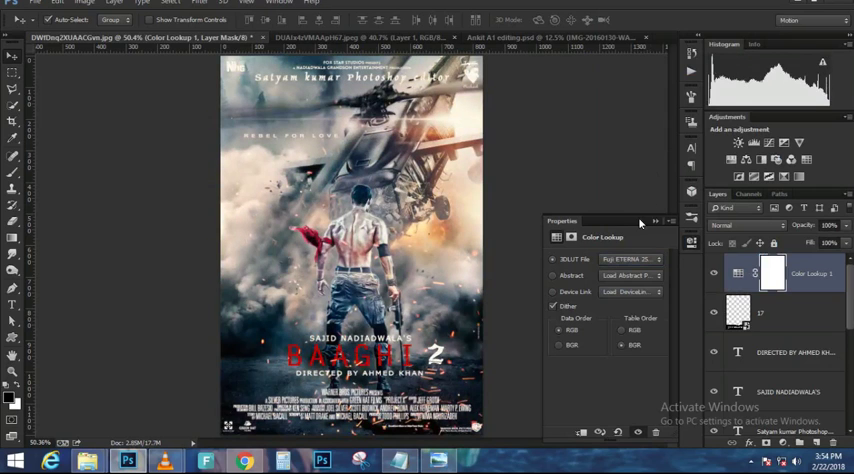
pyautogui.click(652, 222)
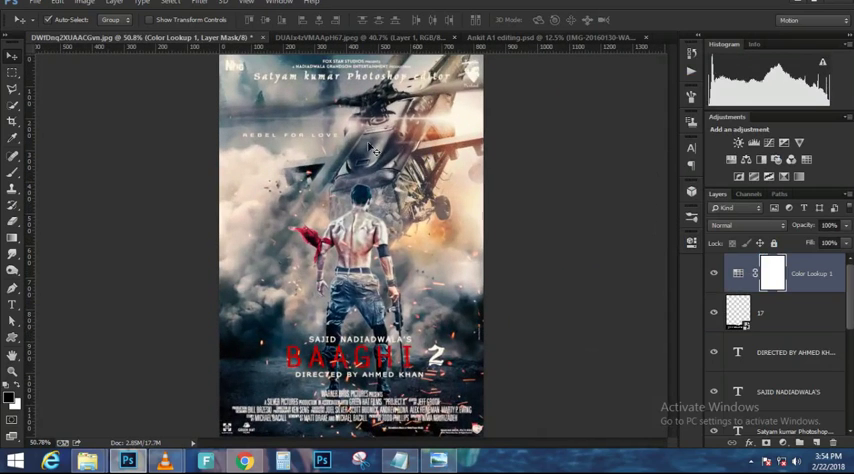
pyautogui.hotkey('ctrl', 'shift', 'alt', 'e')
# - Use Camera Raw on the merged layer to cool temperature, drop exposure to -0.35, and lift highlights
pyautogui.click(200, 6)
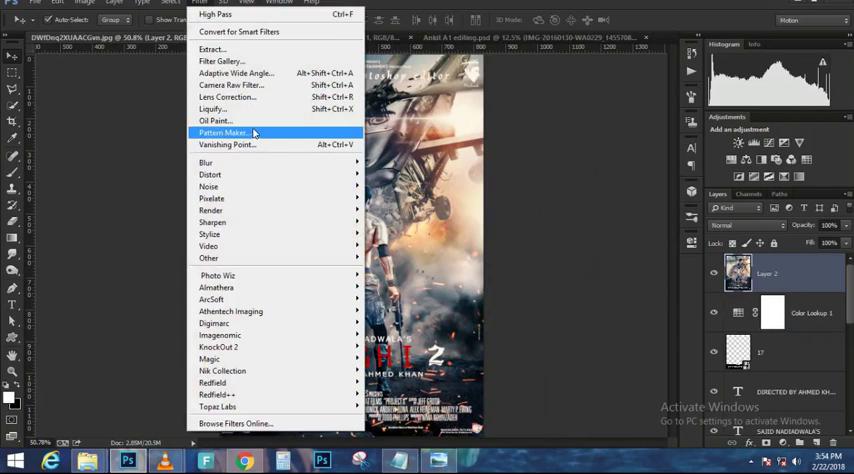
pyautogui.click(276, 93)
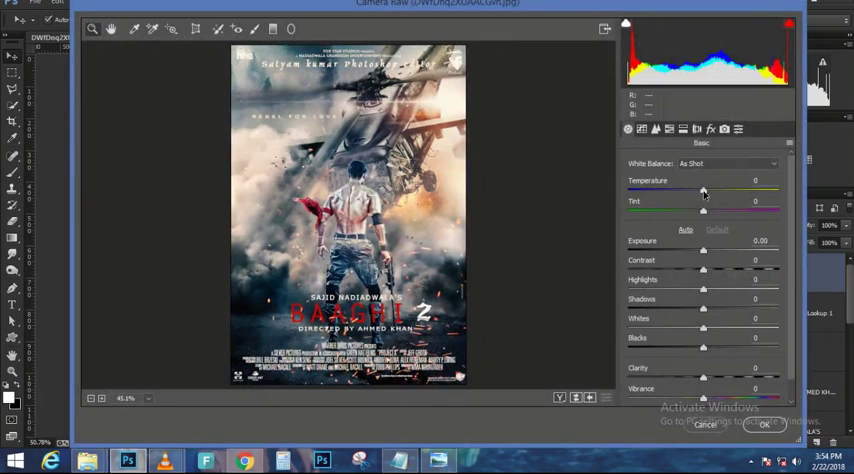
pyautogui.moveTo(704, 193)
pyautogui.mouseDown()
pyautogui.moveTo(697, 192)
pyautogui.moveTo(712, 211)
pyautogui.mouseUp()
pyautogui.moveTo(702, 252); pyautogui.dragTo(698, 250)
pyautogui.click(703, 290)
pyautogui.moveTo(703, 290); pyautogui.dragTo(708, 291)
pyautogui.click(765, 428)
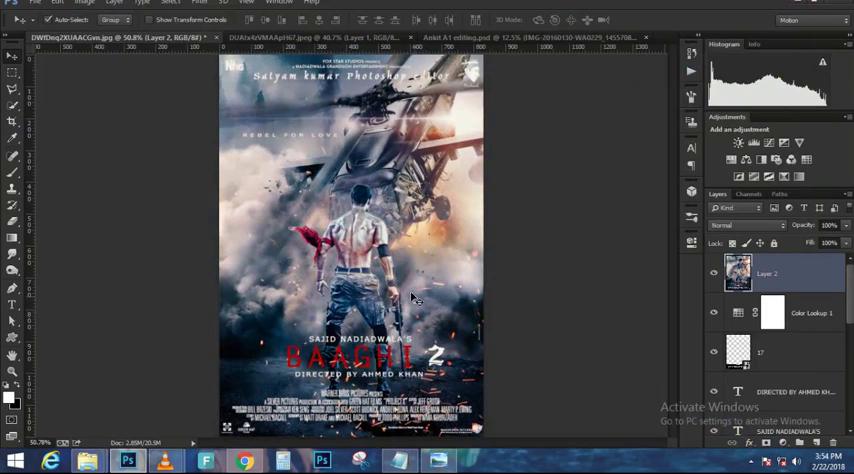
pyautogui.scroll(2, 395, 255)
pyautogui.scroll(-1, 390, 240)
pyautogui.scroll(-1, 380, 220)
pyautogui.scroll(-1, 380, 218)
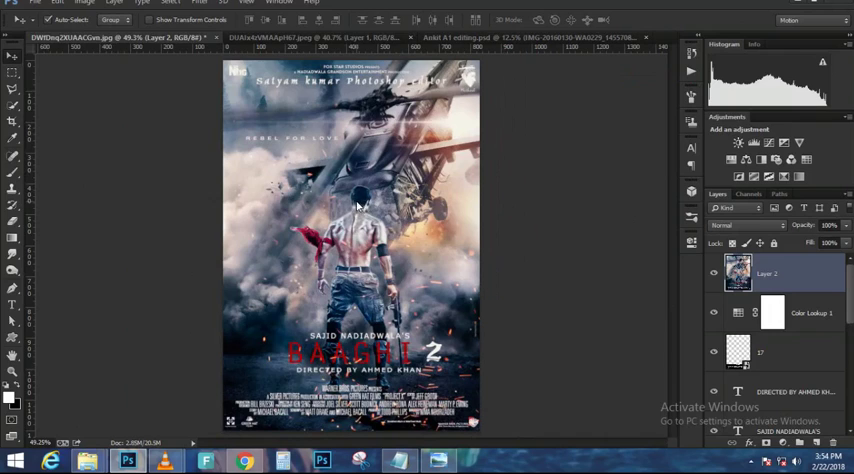
pyautogui.hotkey('ctrl', 'shift', 's')
# - Browse to the 19-7-2017 Photoshop File work folder on the I: drive and save the PSD
pyautogui.doubleClick(229, 77)
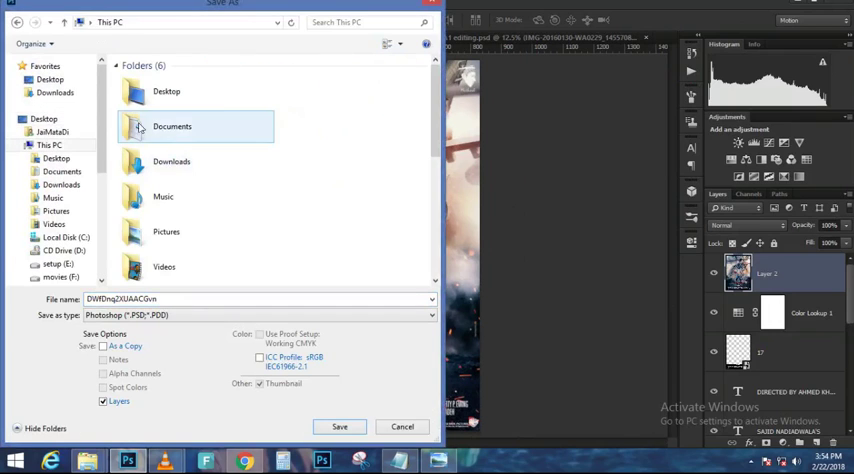
pyautogui.moveTo(60, 145)
pyautogui.scroll(-3, 60, 170)
pyautogui.scroll(-2, 60, 170)
pyautogui.click(58, 205)
pyautogui.doubleClick(178, 107)
pyautogui.doubleClick(175, 132)
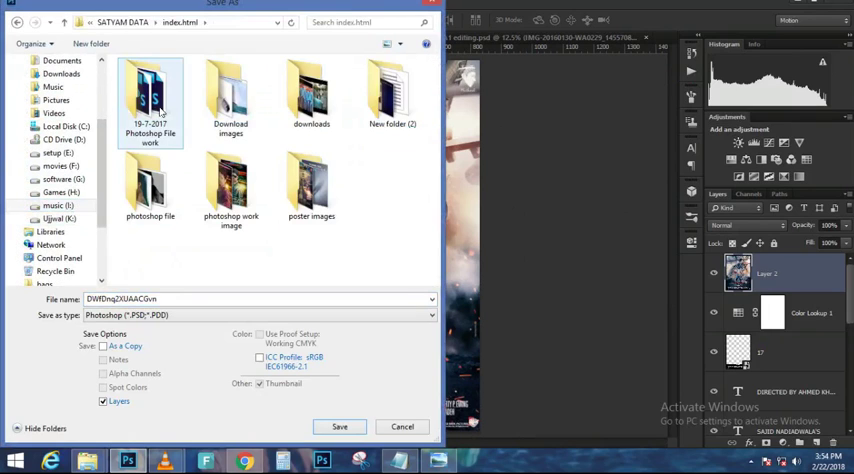
pyautogui.doubleClick(160, 112)
pyautogui.doubleClick(172, 298)
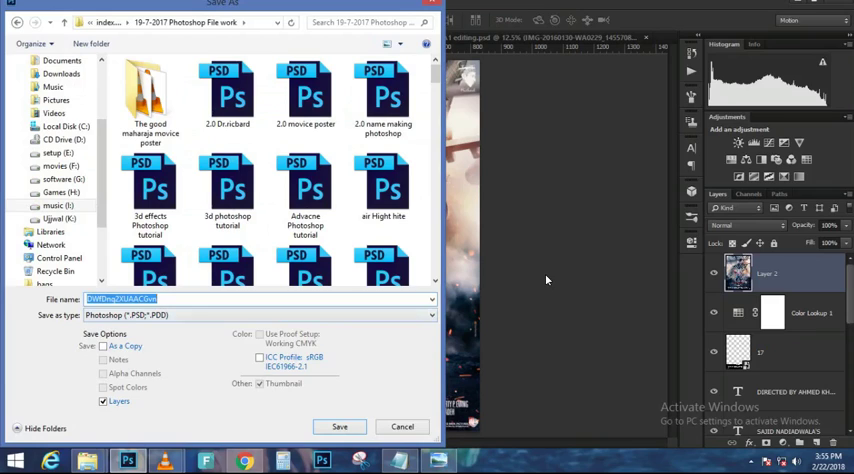
pyautogui.write('Baaghi 2 poster photosho tut')
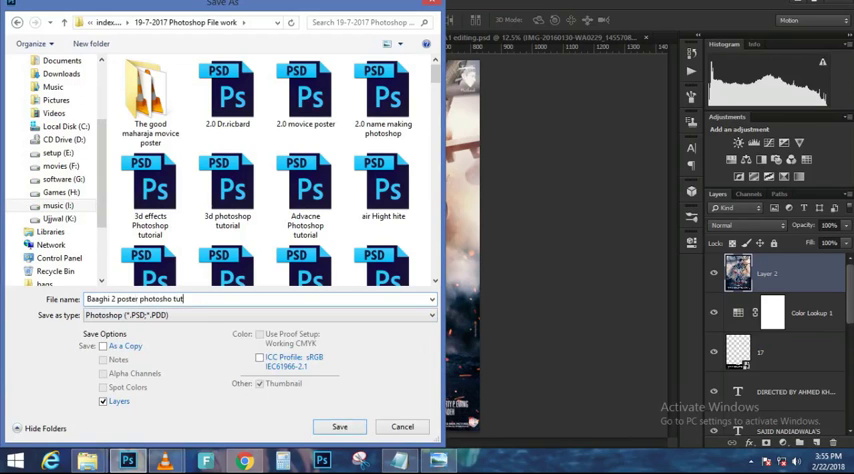
pyautogui.write('al')
pyautogui.press('Return')
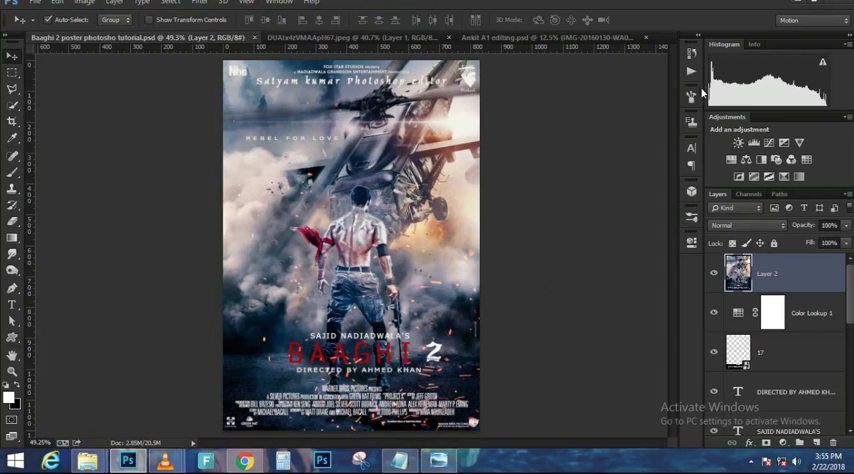
# - Save a JPEG copy of the poster with image quality raised to maximum
pyautogui.hotkey('ctrl', 'shift', 's')
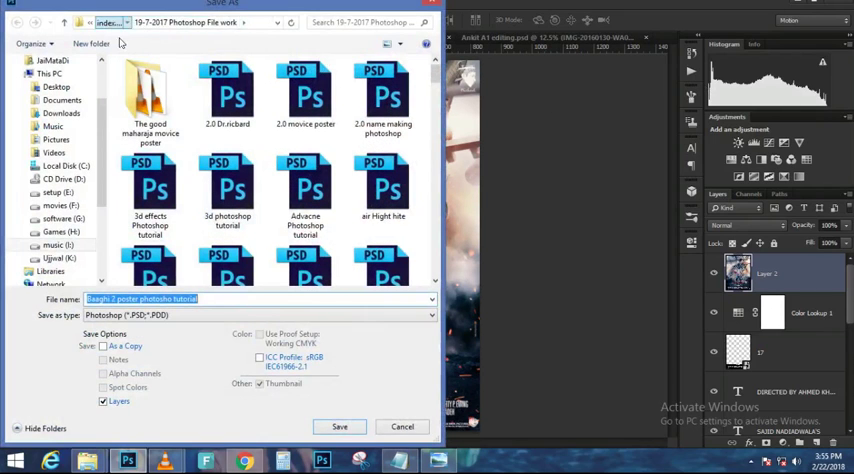
pyautogui.click(110, 22)
pyautogui.click(181, 315)
pyautogui.press('Escape')
pyautogui.moveTo(433, 175); pyautogui.dragTo(460, 168)
pyautogui.click(496, 108)
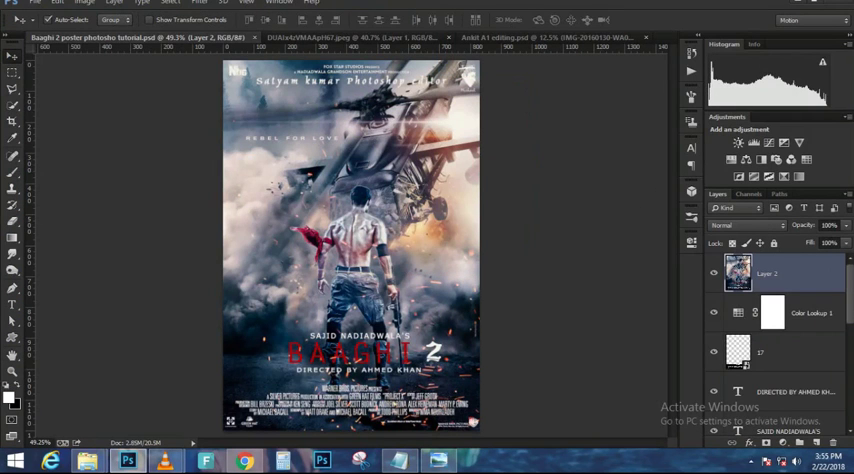